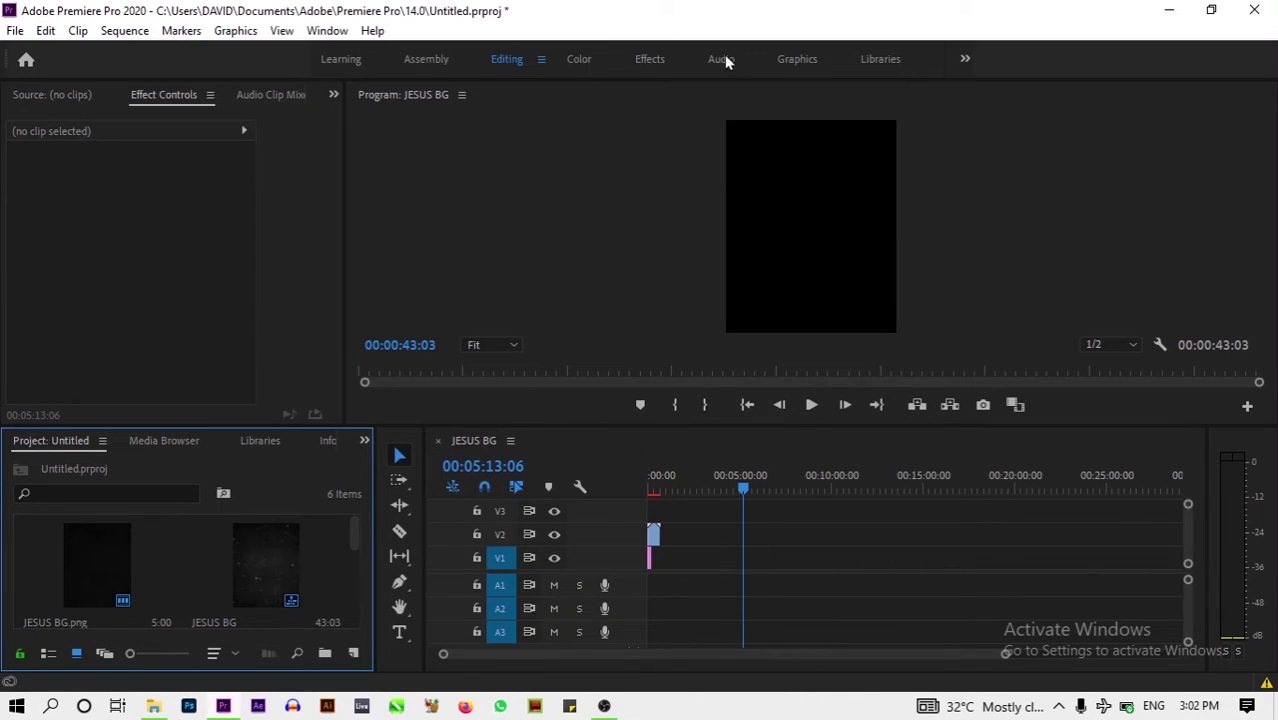
- Try importing audio_0314_174953.mp3 through File > Import, which triggers a decompression error
{"action": "left_click", "coordinate": [16, 31]}
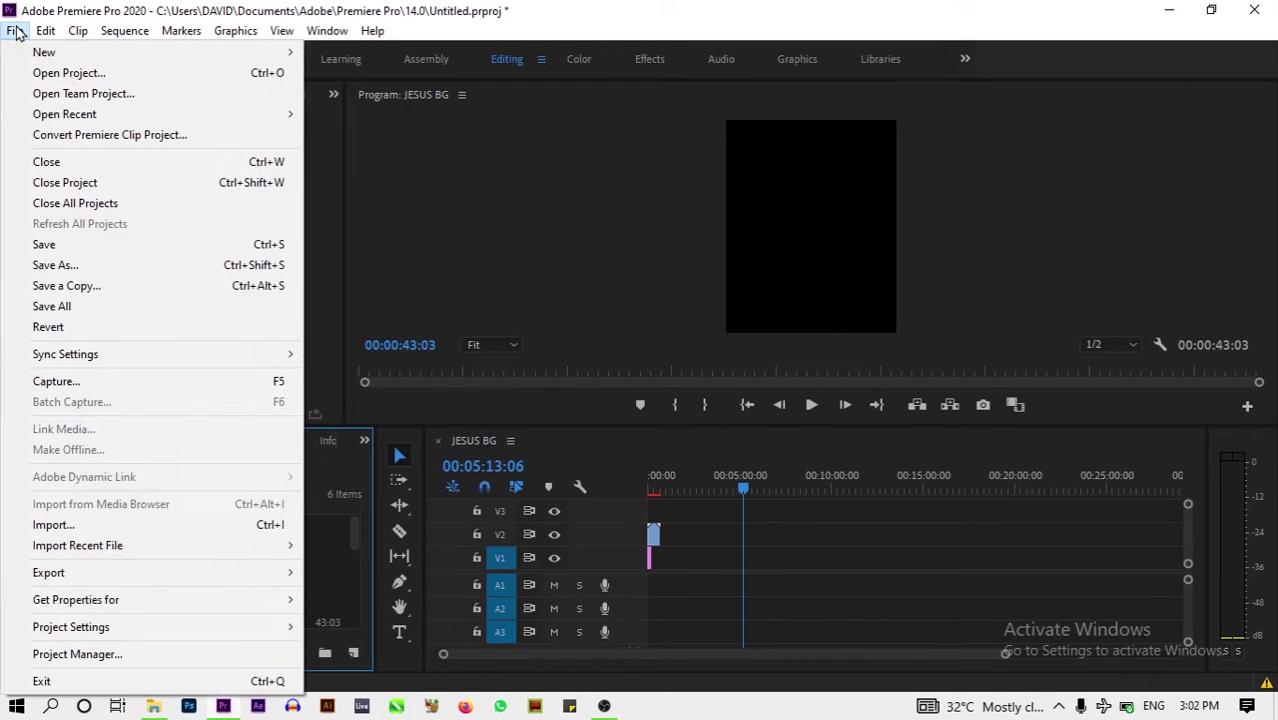
{"action": "left_click", "coordinate": [51, 526]}
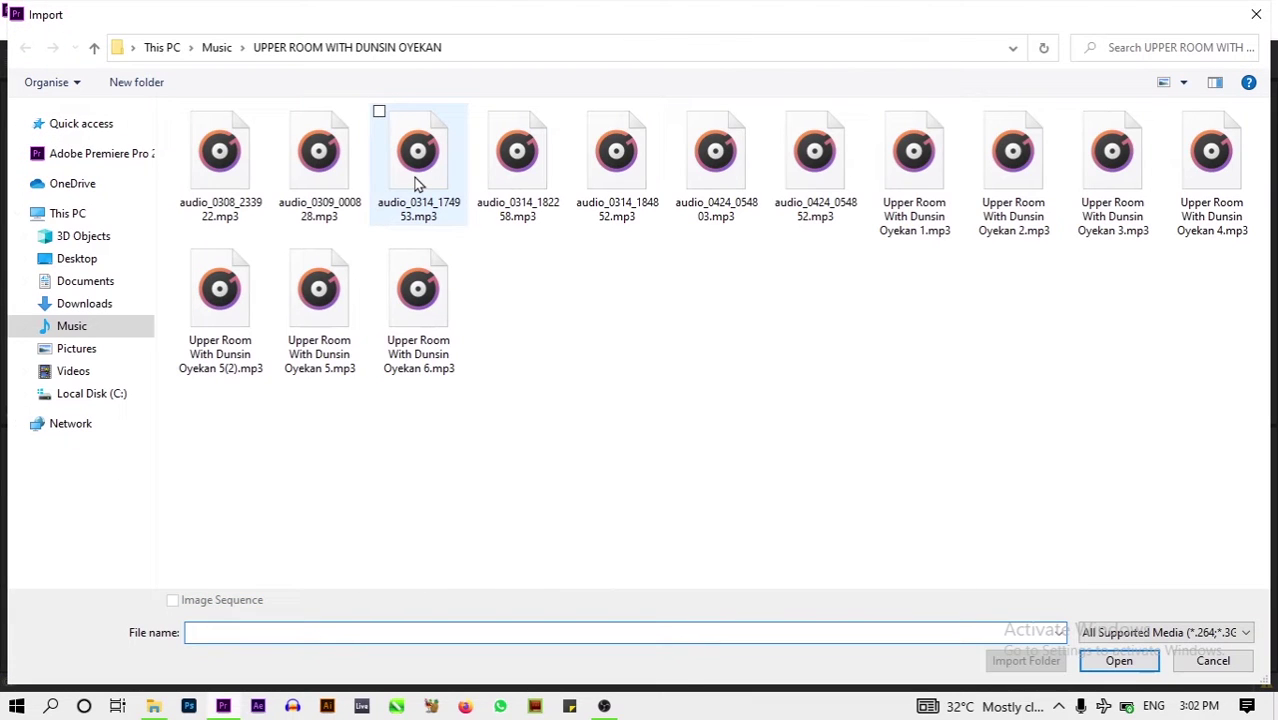
{"action": "left_click", "coordinate": [418, 183]}
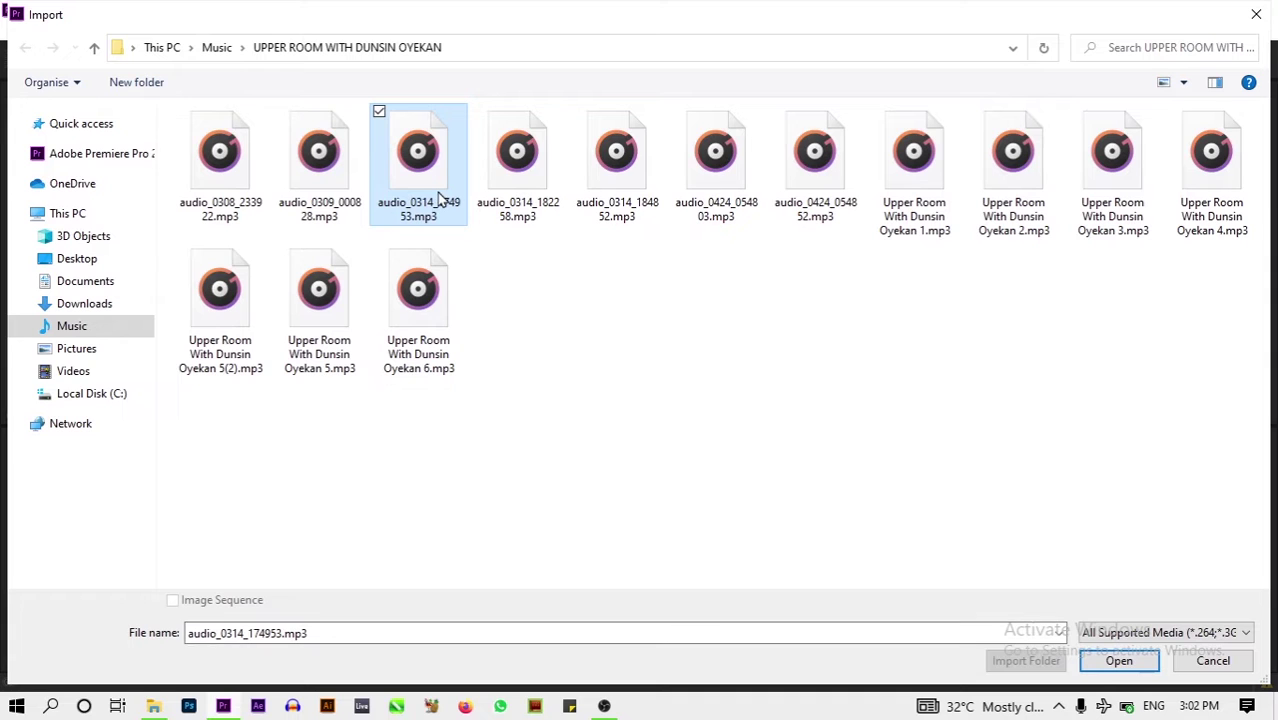
{"action": "left_click", "coordinate": [1120, 661]}
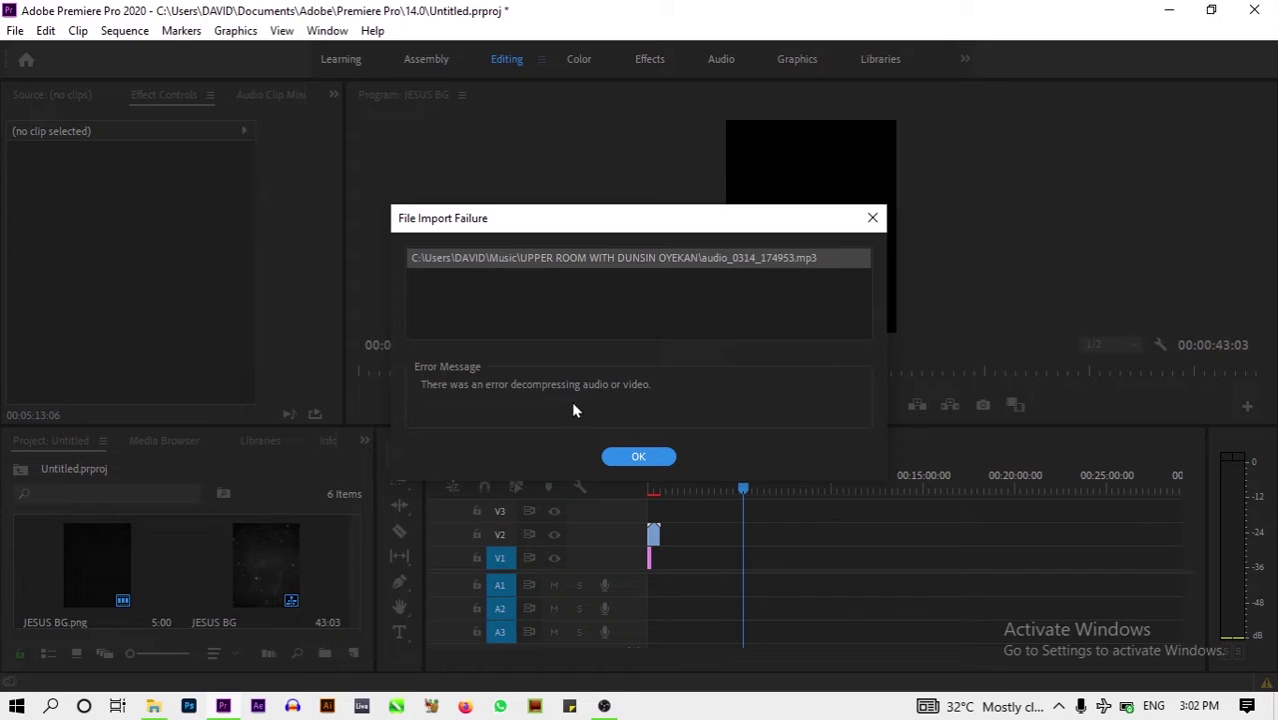
- Dismiss the import failure and drag the MP3 from the music folder onto Premiere's timeline
{"action": "left_click", "coordinate": [634, 457]}
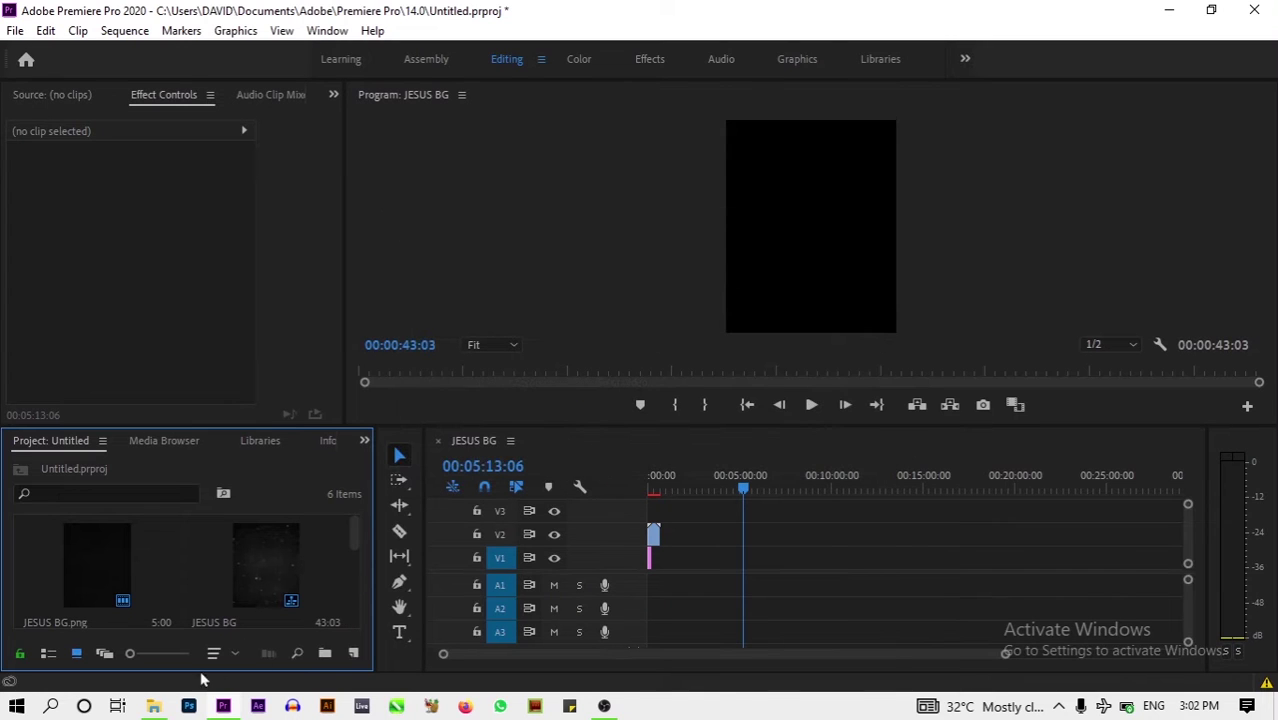
{"action": "left_click", "coordinate": [160, 706]}
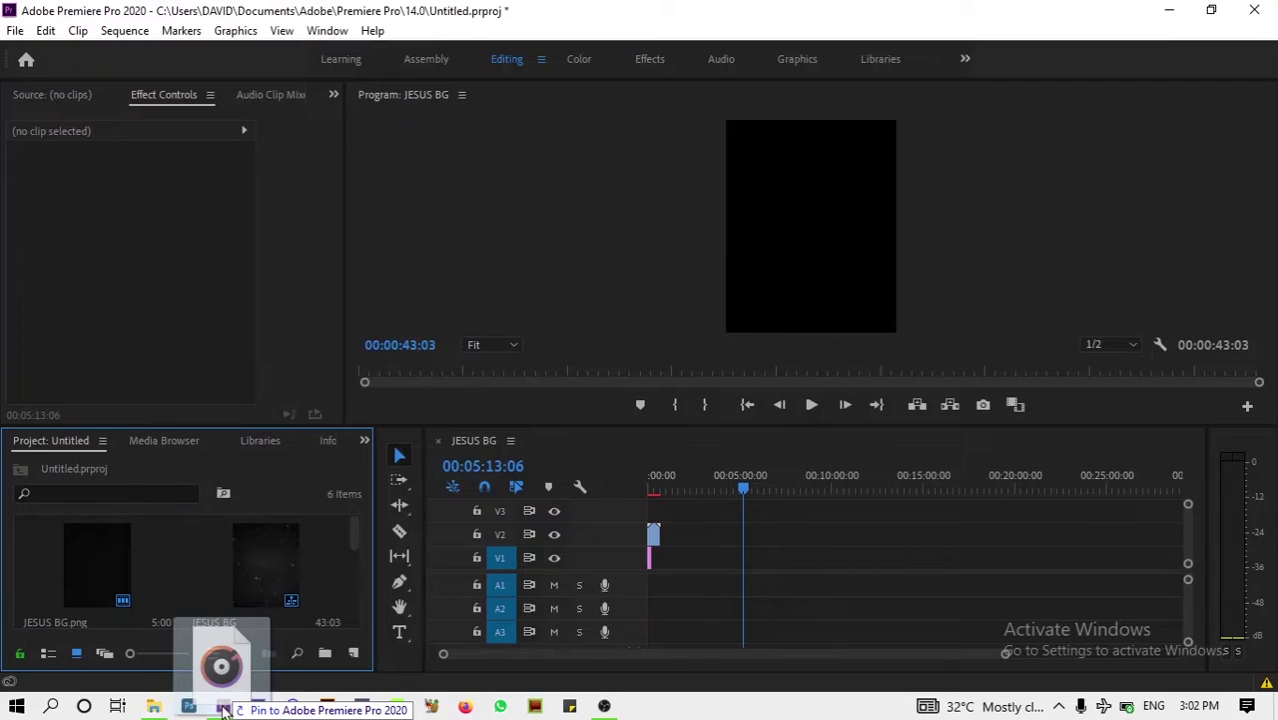
{"action": "mouse_move", "coordinate": [233, 700]}
{"action": "left_mouse_down"}
{"action": "mouse_move", "coordinate": [731, 578]}
{"action": "mouse_move", "coordinate": [676, 612]}
{"action": "left_mouse_up"}
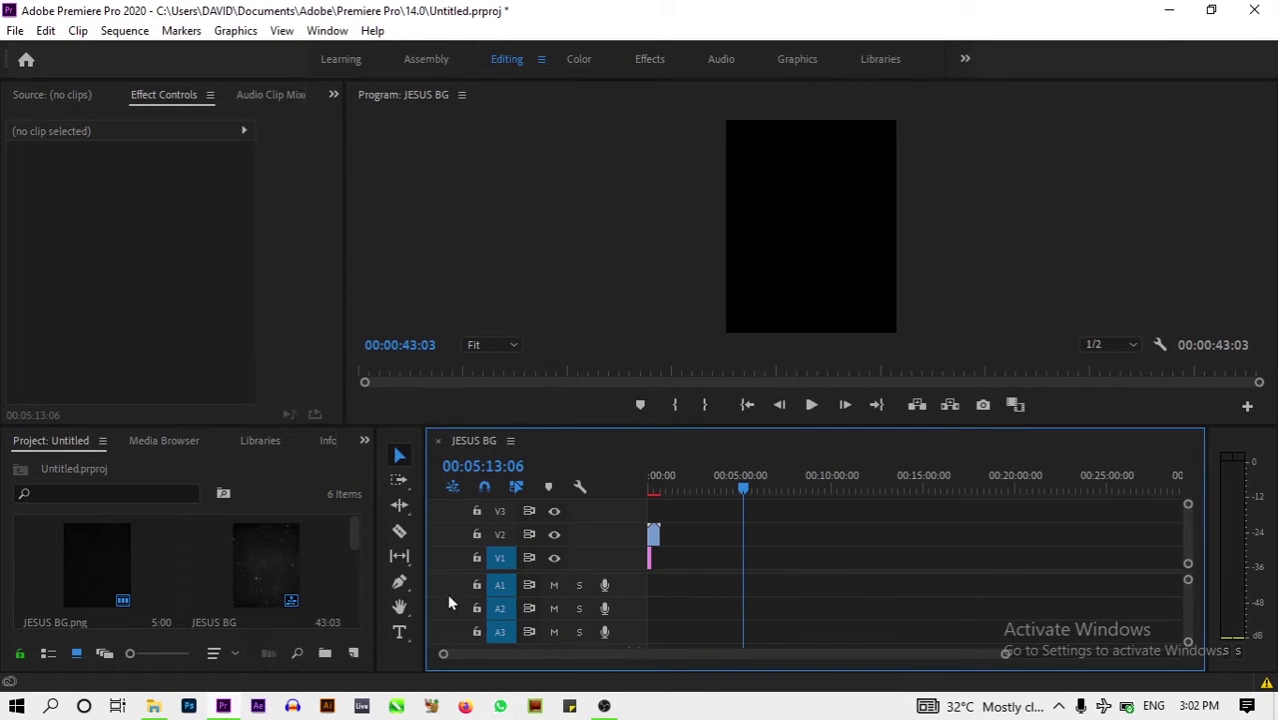
{"action": "left_click_drag", "start_coordinate": [357, 543], "coordinate": [354, 600]}
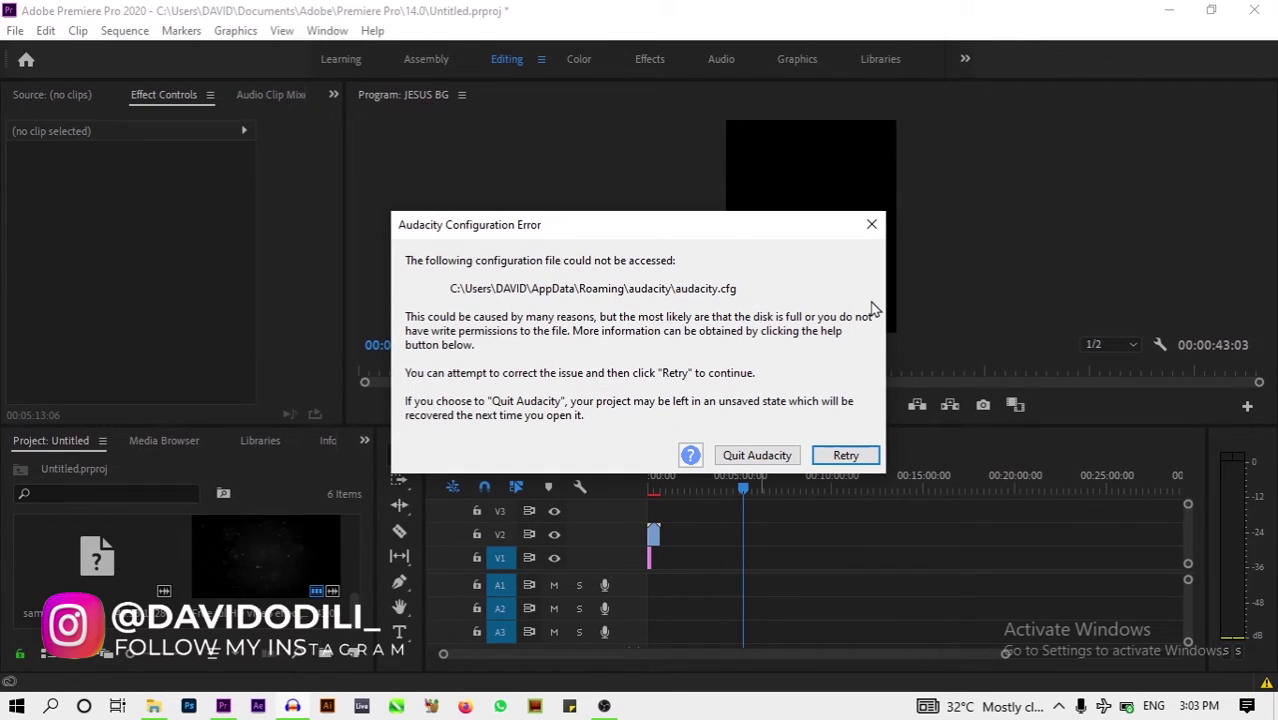
- Retry the configuration error, skip crash recovery, close the welcome screen and maximize Audacity
{"action": "left_click", "coordinate": [845, 455]}
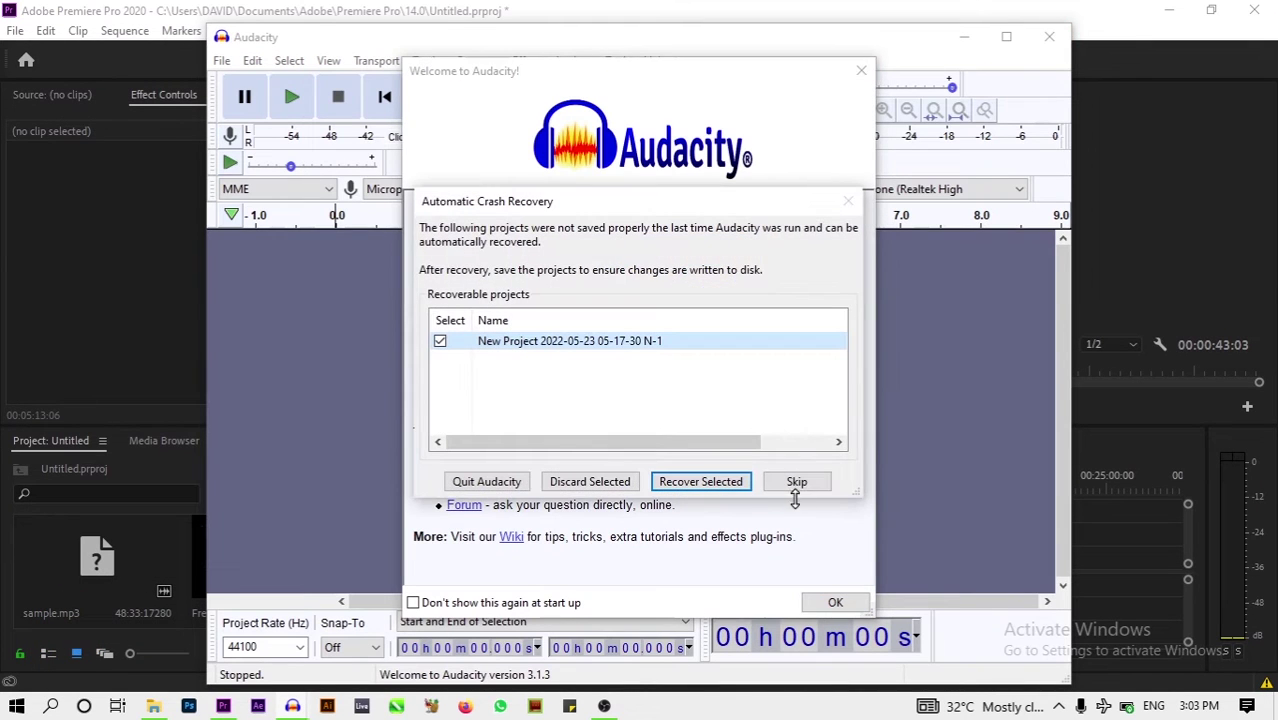
{"action": "left_click", "coordinate": [797, 481]}
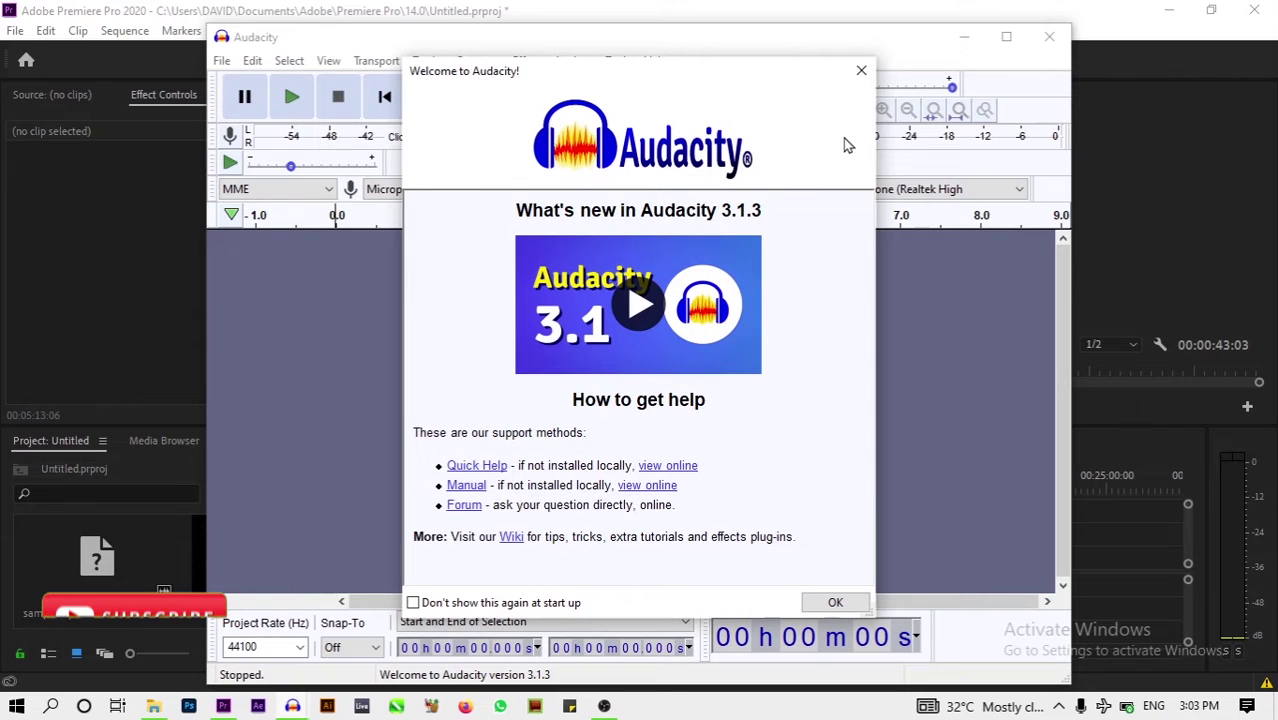
{"action": "left_click", "coordinate": [856, 76]}
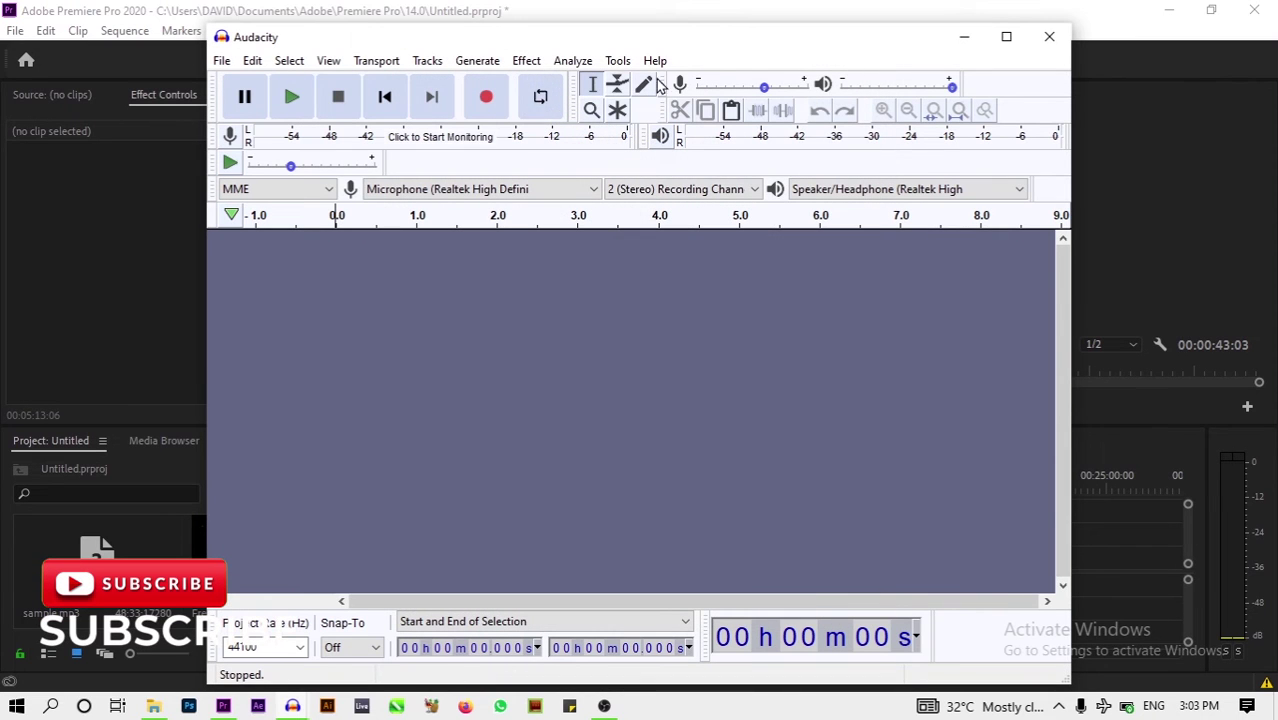
{"action": "left_click", "coordinate": [1010, 38]}
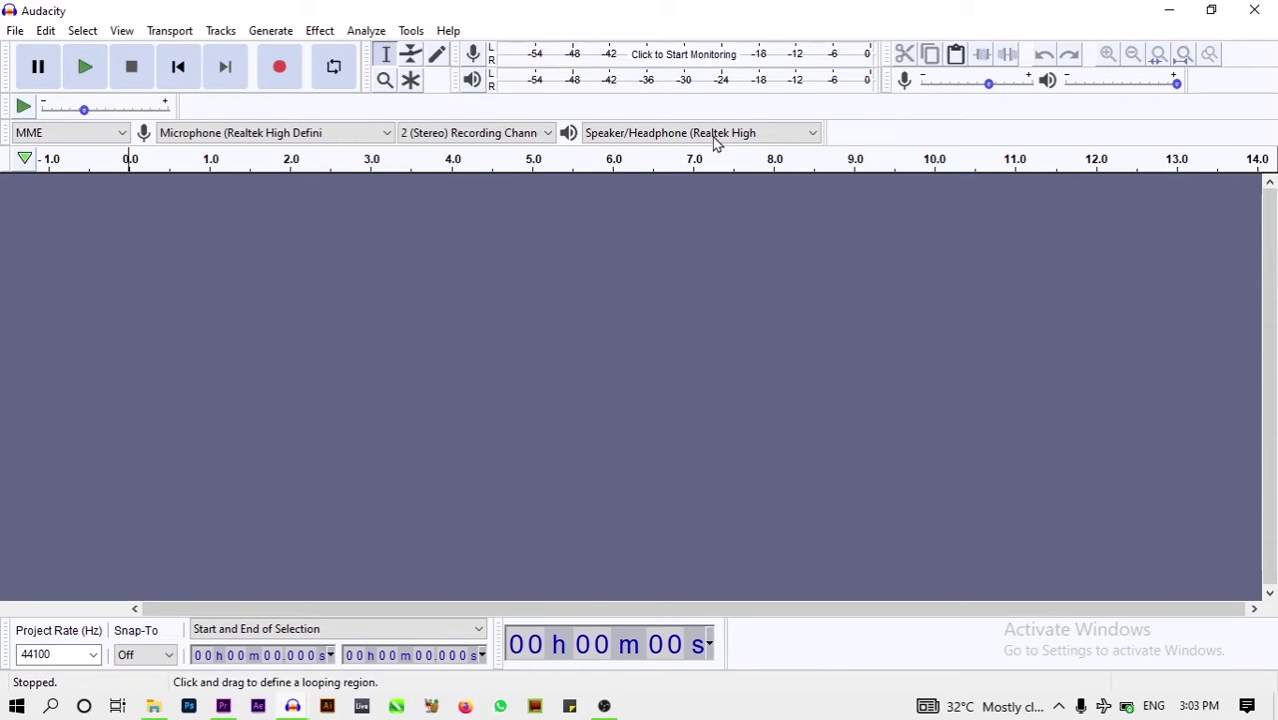
- Import audio_0314_174953.mp3 into Audacity through File > Import > Audio
{"action": "left_click", "coordinate": [15, 30]}
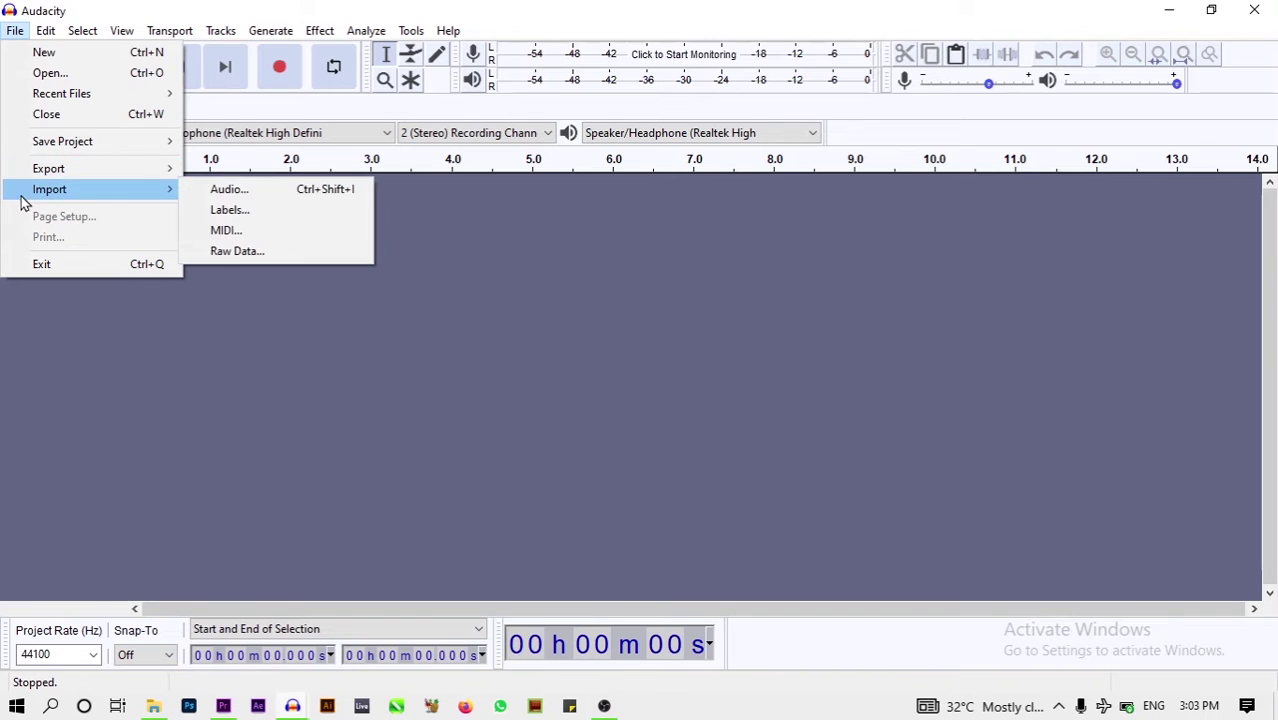
{"action": "mouse_move", "coordinate": [50, 189]}
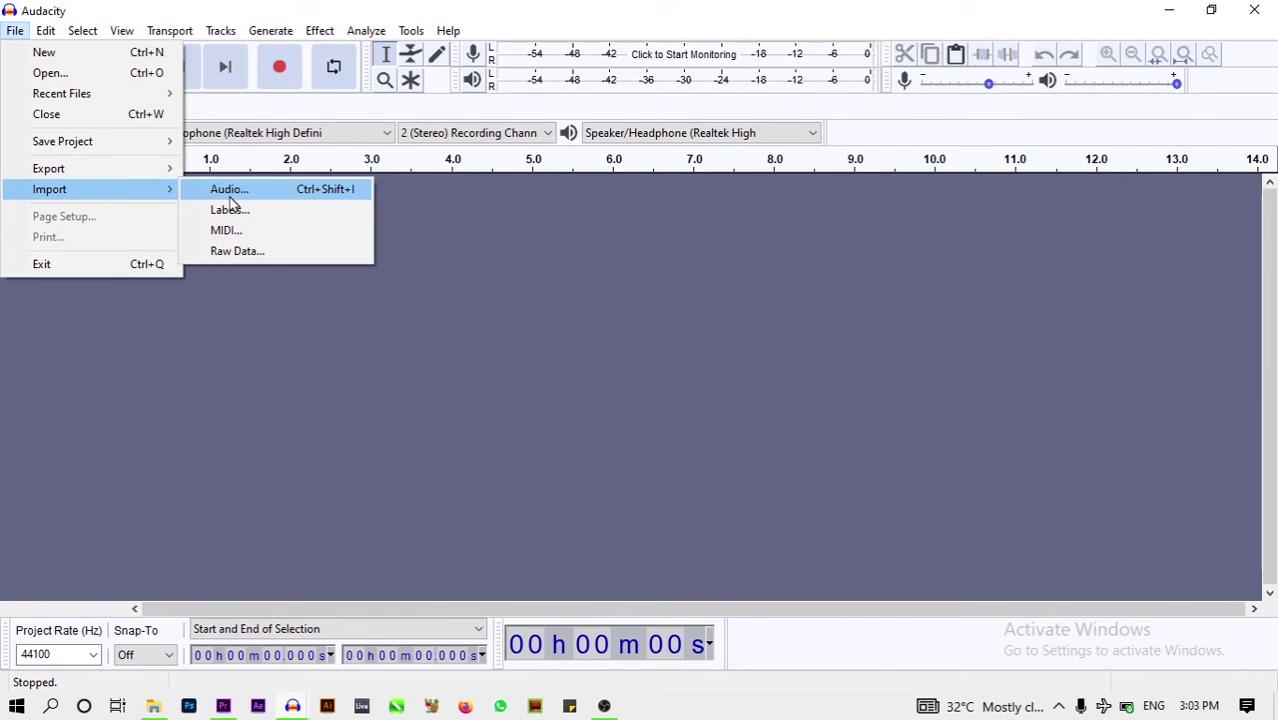
{"action": "left_click", "coordinate": [228, 192]}
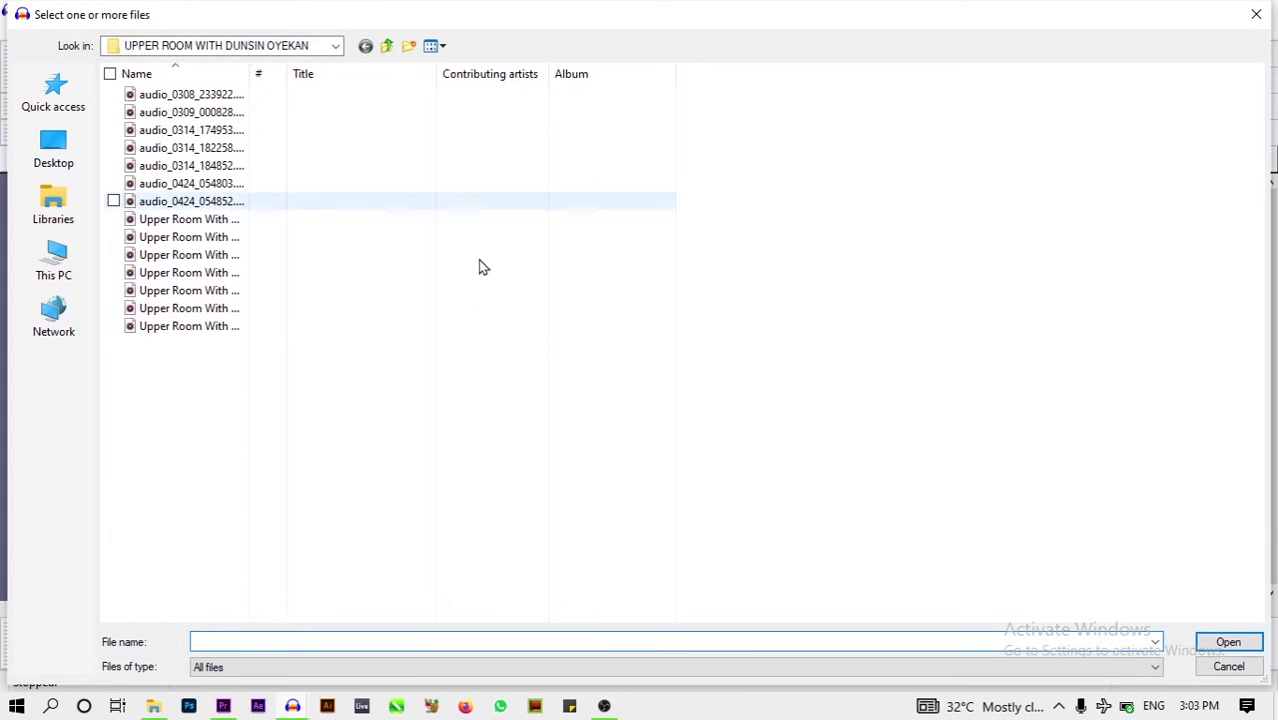
{"action": "left_click", "coordinate": [266, 133]}
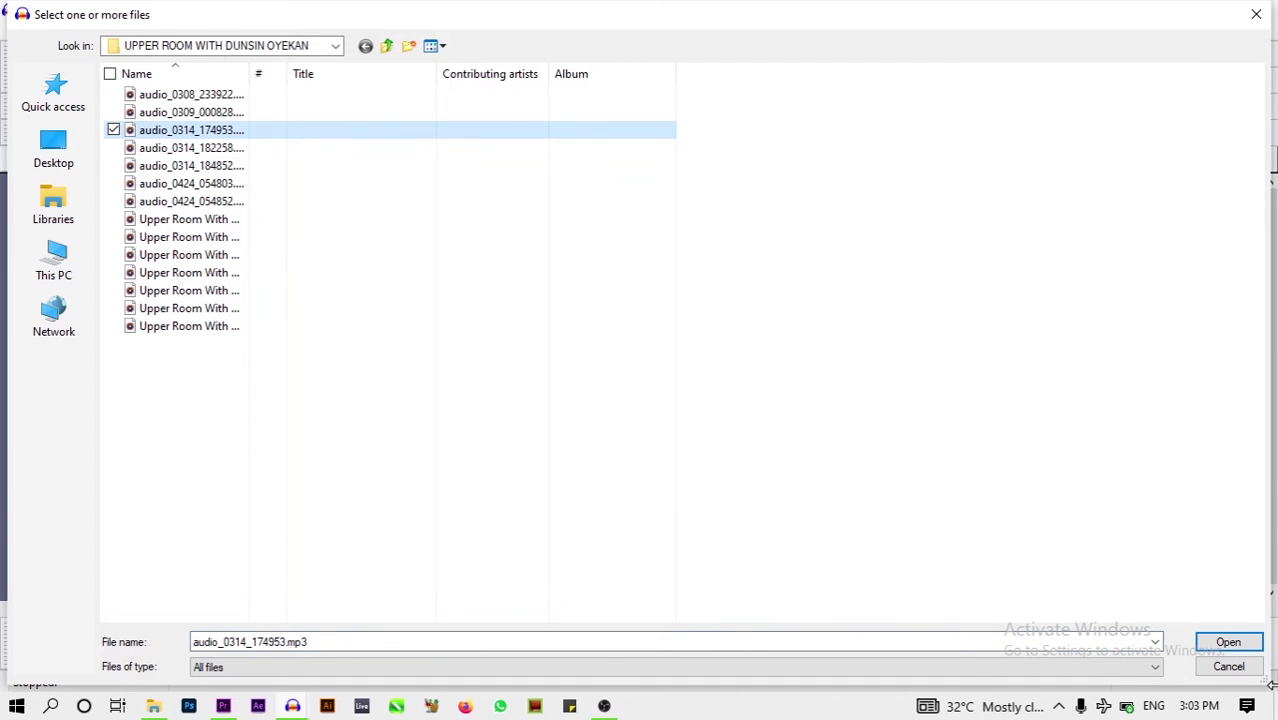
{"action": "left_click", "coordinate": [1222, 643]}
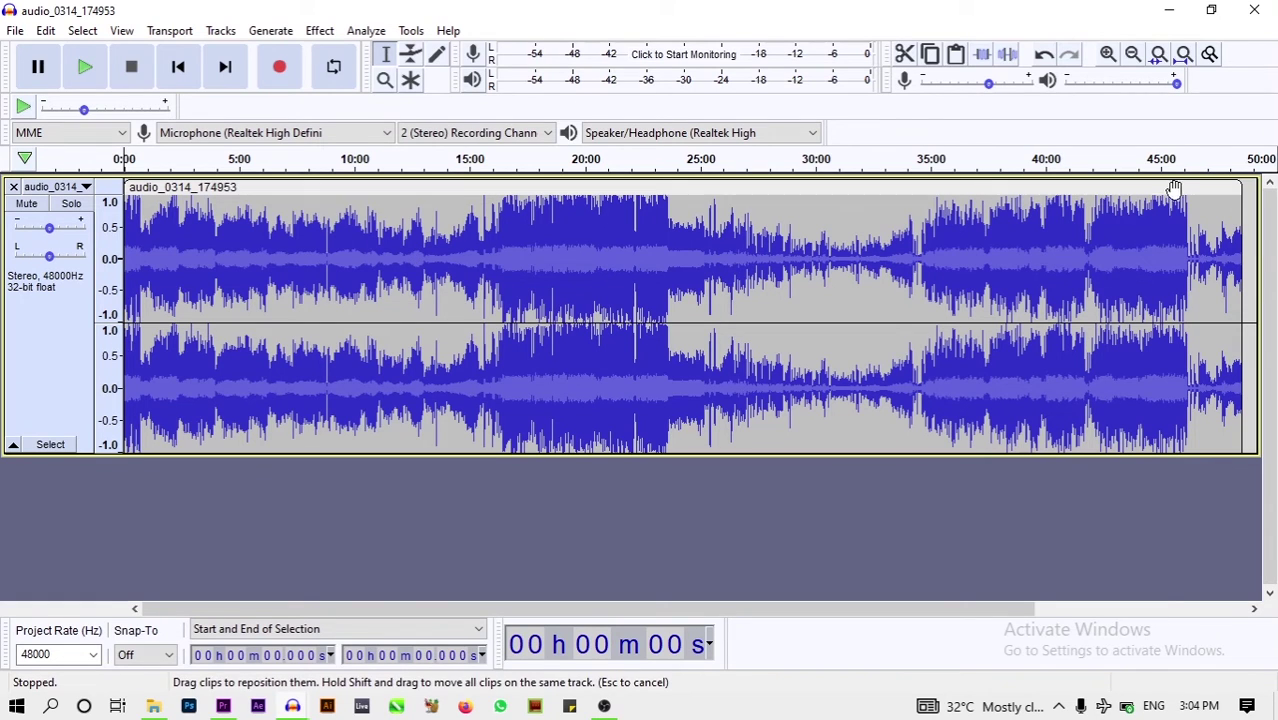
- Export the track as an MP3 into Documents, leaving the metadata tags blank
{"action": "left_click", "coordinate": [7, 36]}
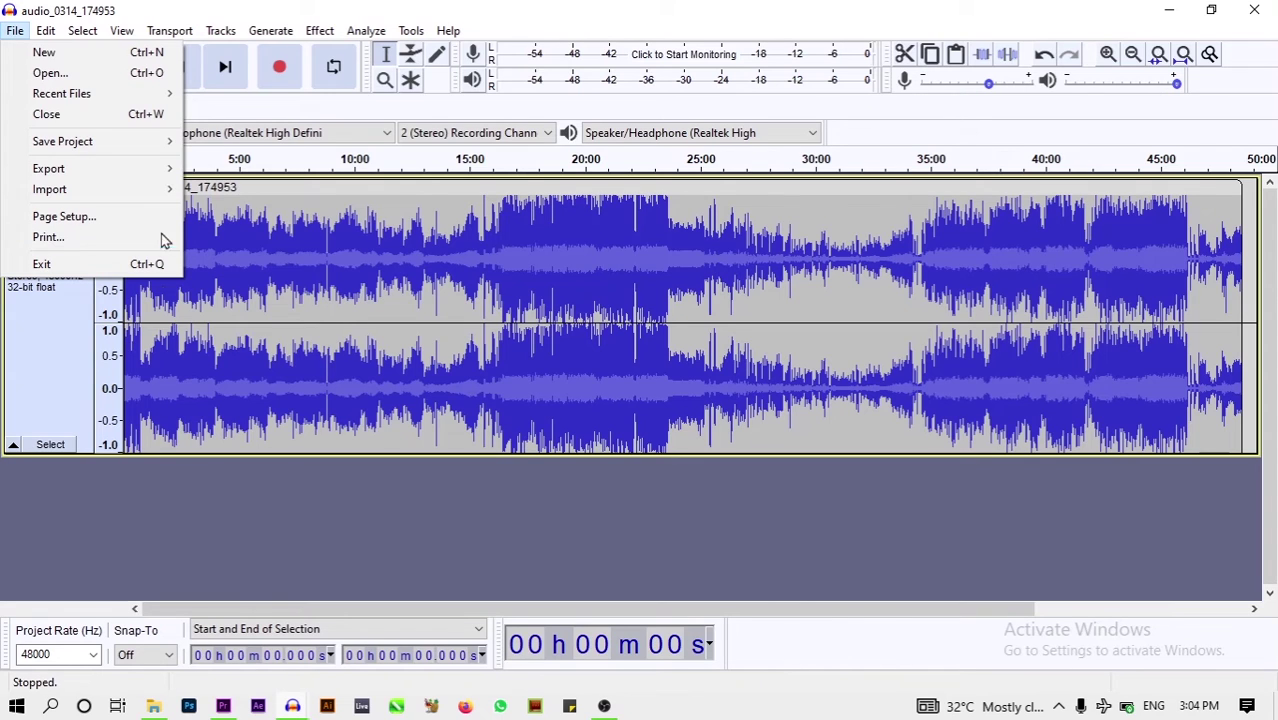
{"action": "mouse_move", "coordinate": [48, 168]}
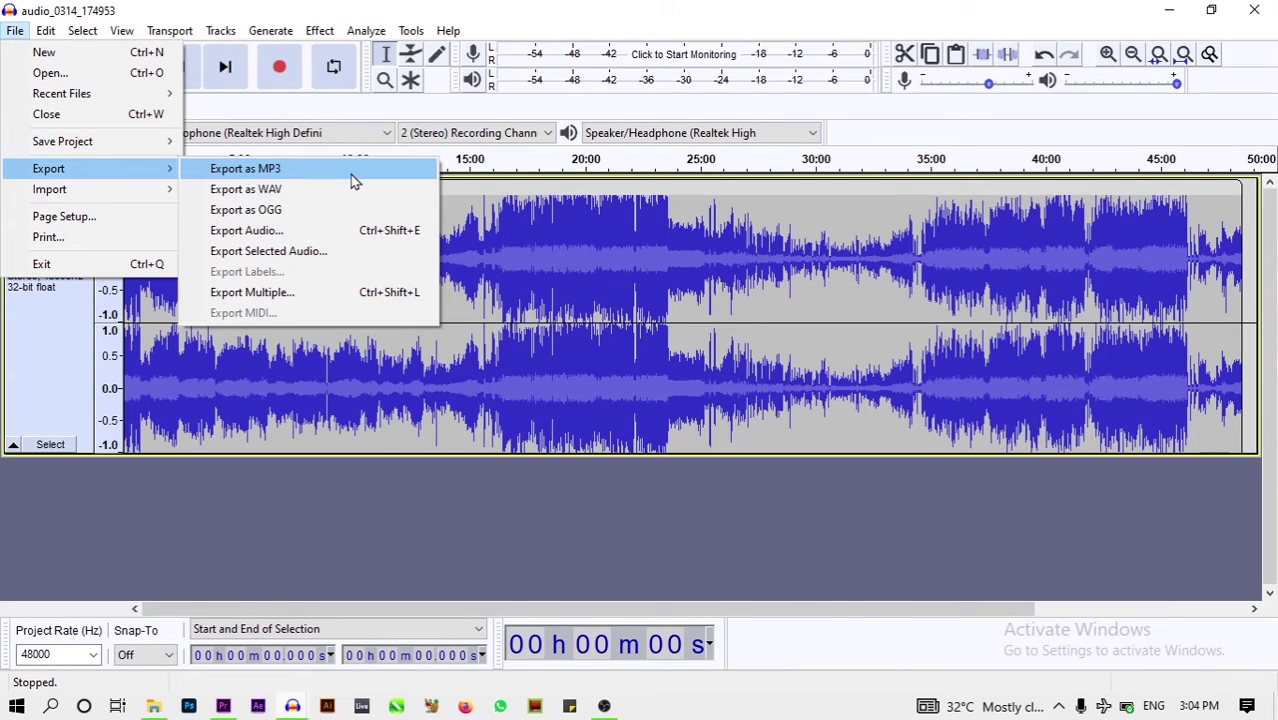
{"action": "left_click", "coordinate": [351, 180]}
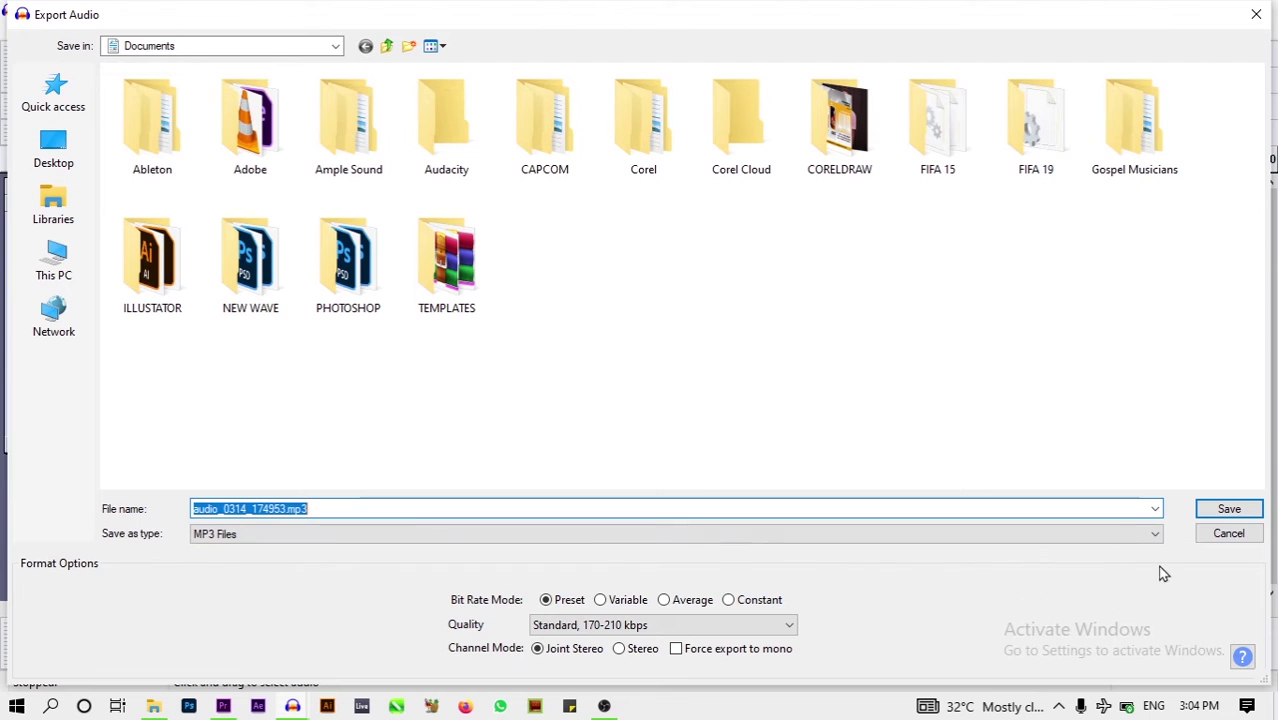
{"action": "left_click", "coordinate": [1214, 513]}
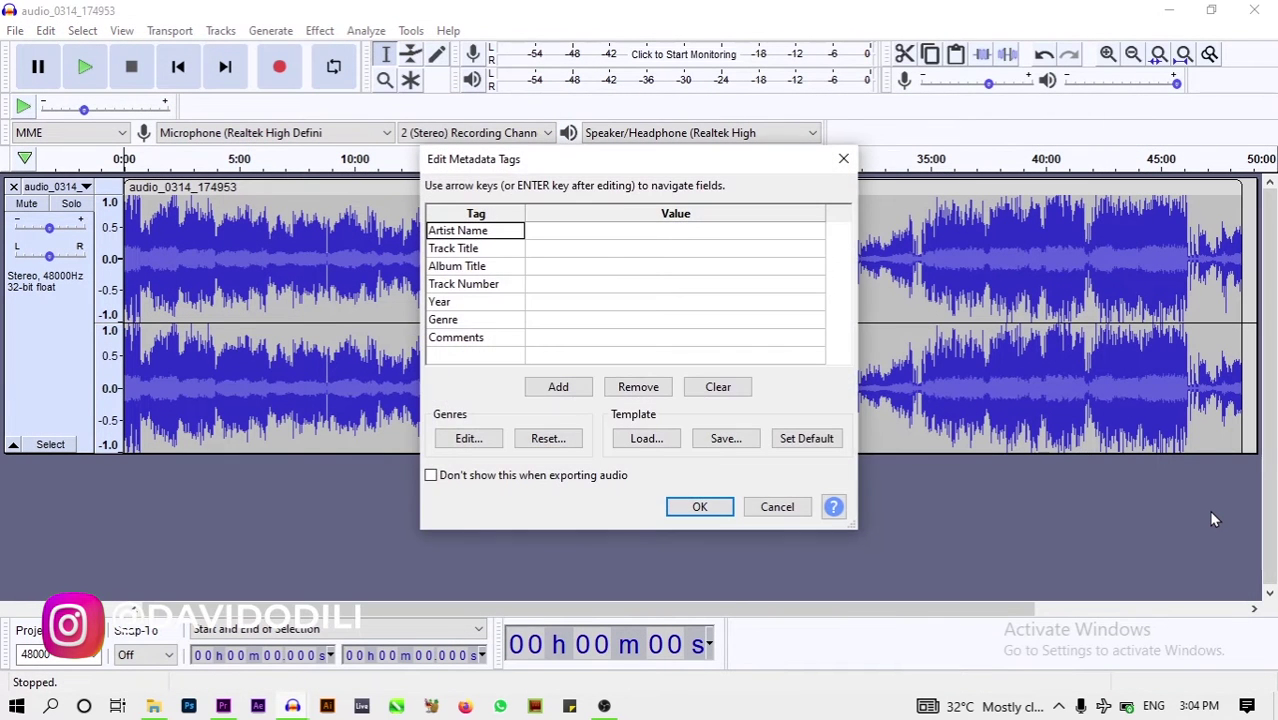
{"action": "left_click", "coordinate": [700, 507]}
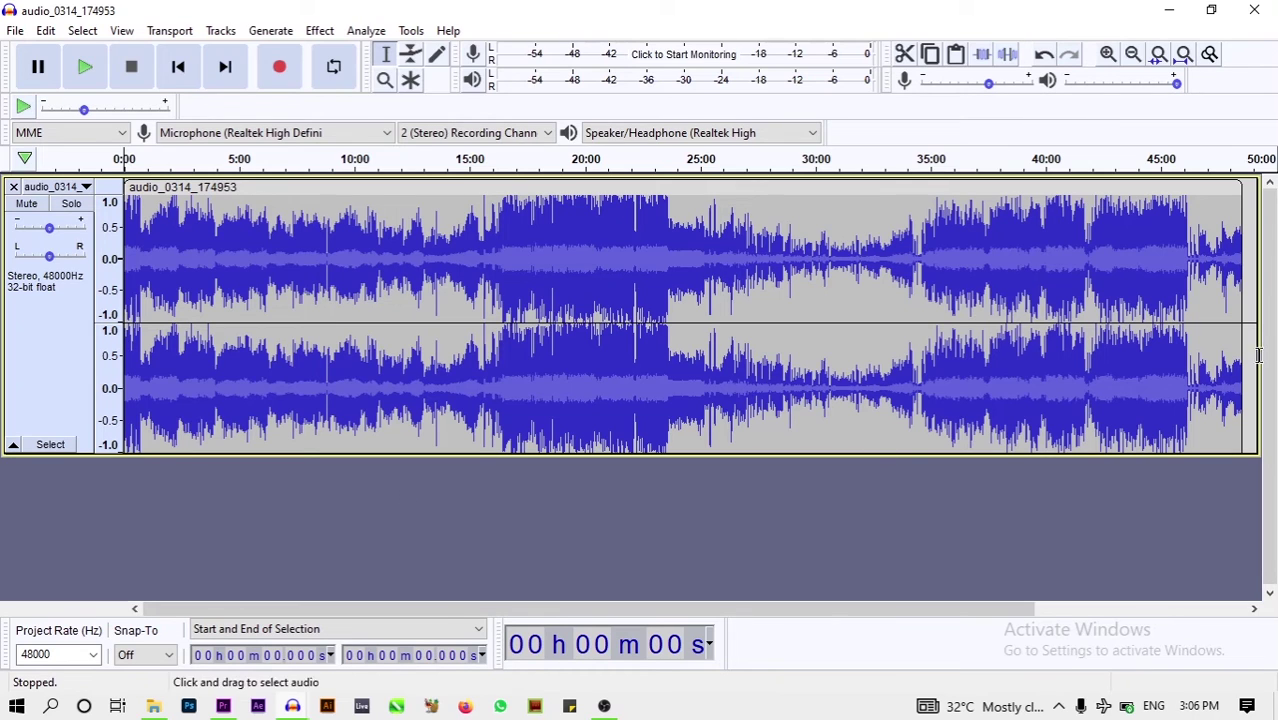
- Open the Documents folder in File Explorer and select the exported audio_0314_174953.mp3
{"action": "left_click", "coordinate": [223, 707]}
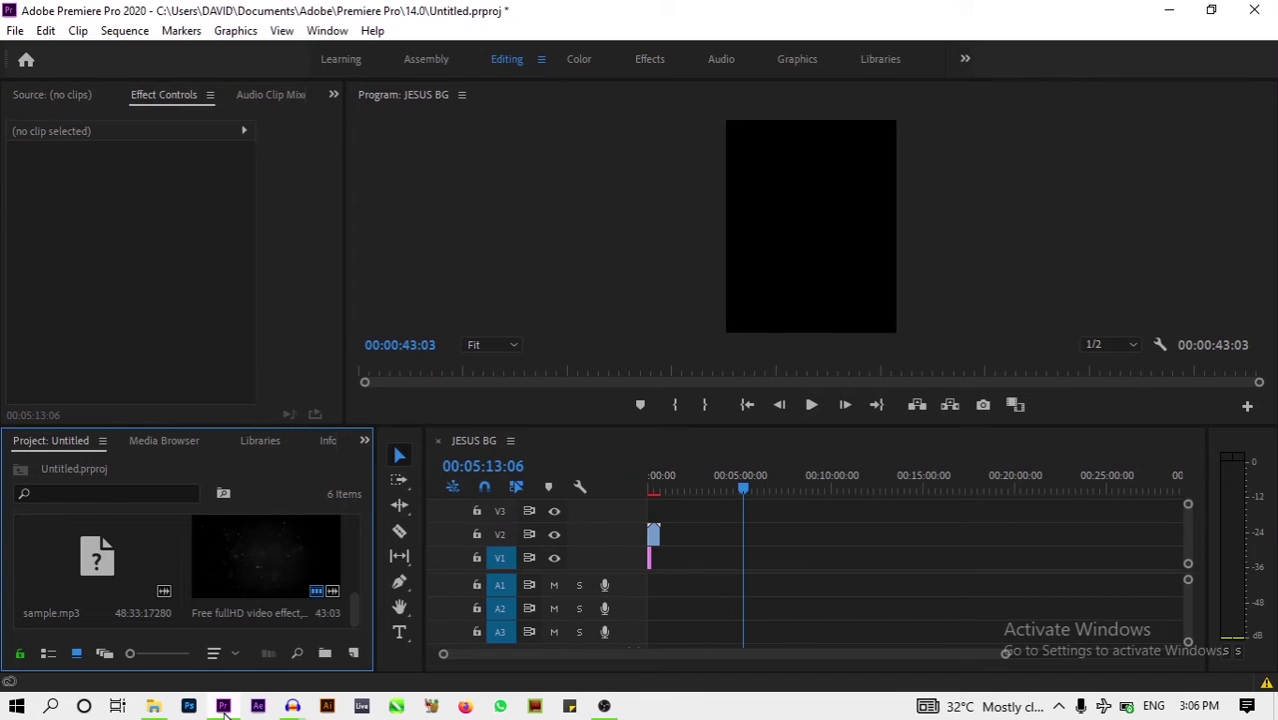
{"action": "mouse_move", "coordinate": [154, 706]}
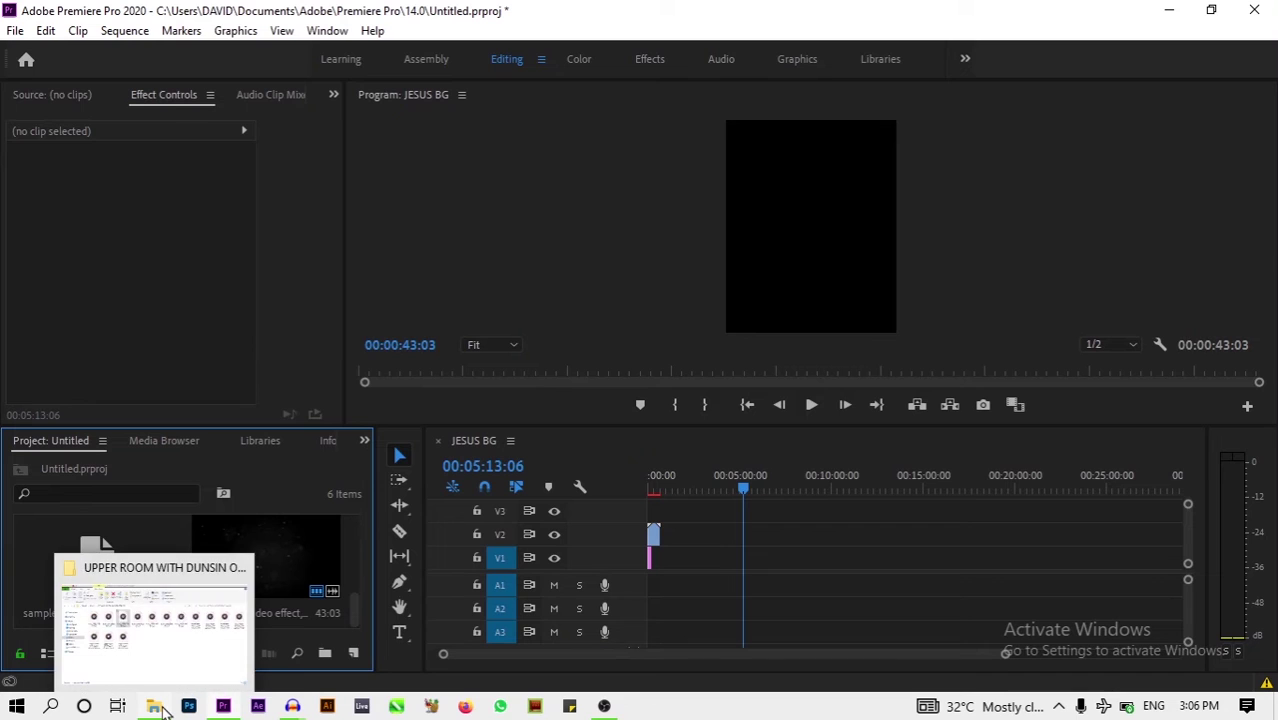
{"action": "left_click", "coordinate": [140, 590]}
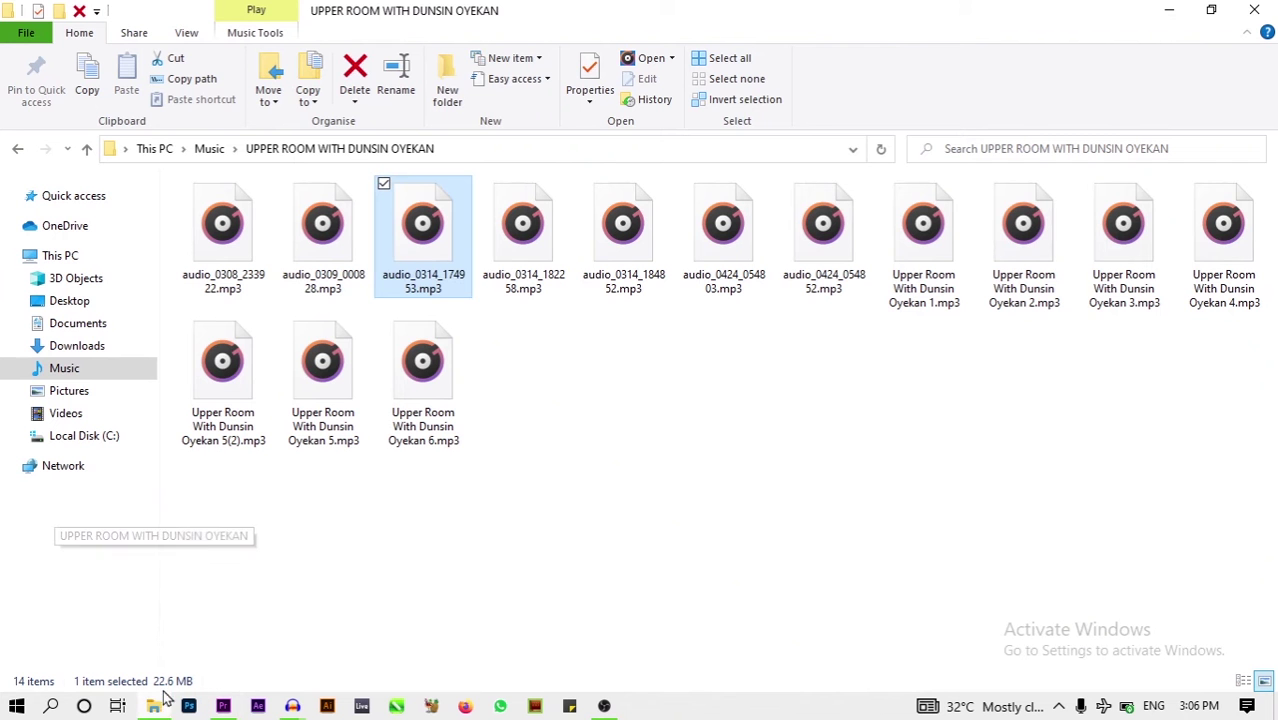
{"action": "left_click", "coordinate": [78, 323]}
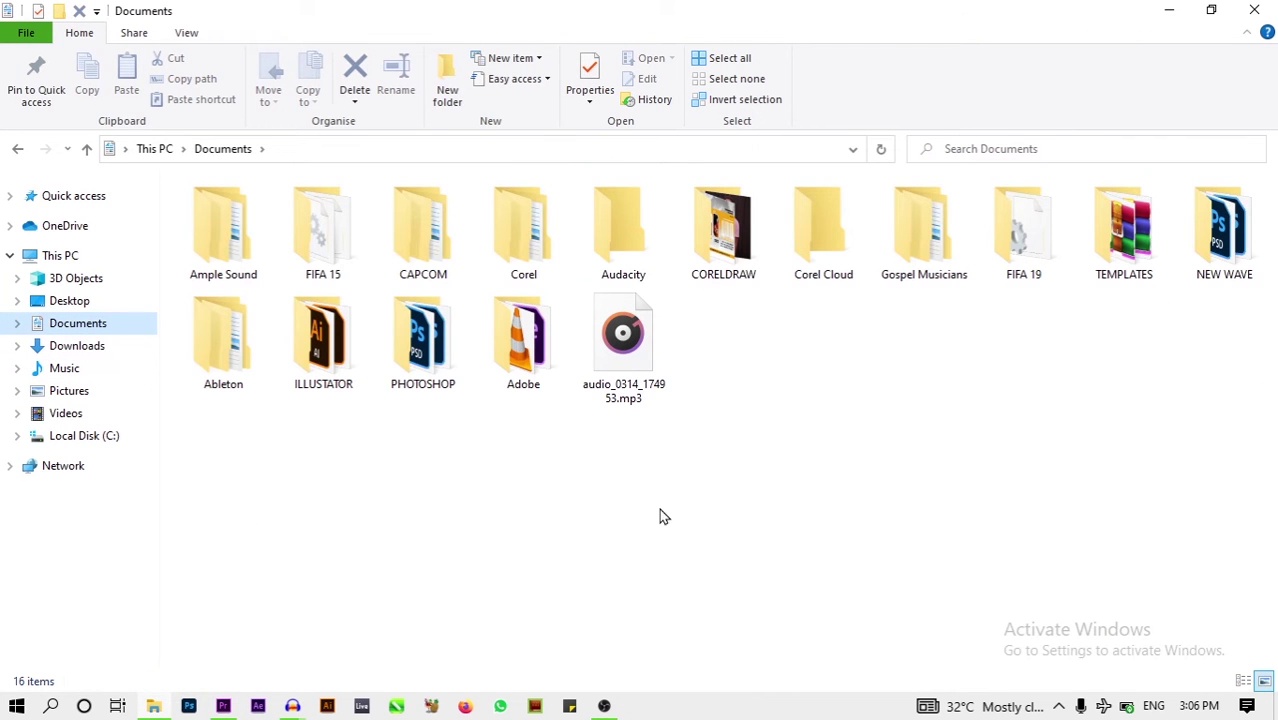
{"action": "left_click", "coordinate": [628, 345]}
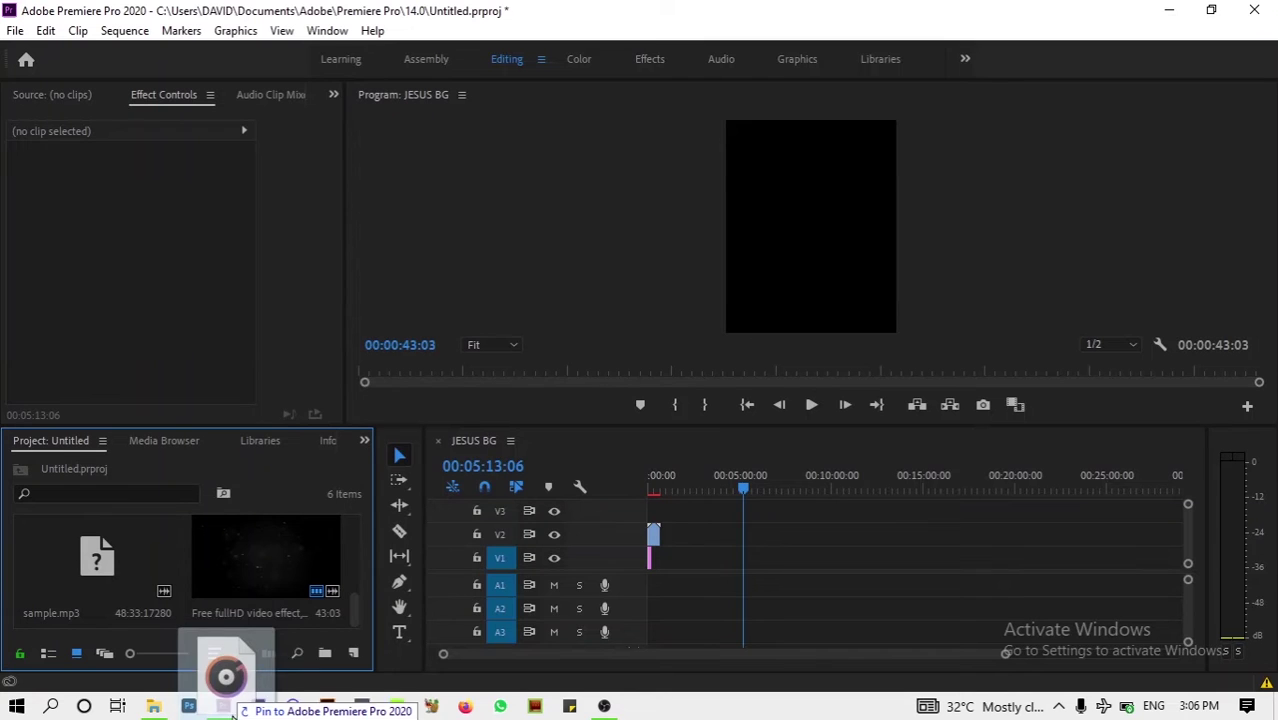
- Drag the exported MP3 onto track A1, then open and dismiss the Import Recent File list
{"action": "left_click_drag", "start_coordinate": [226, 706], "coordinate": [669, 637]}
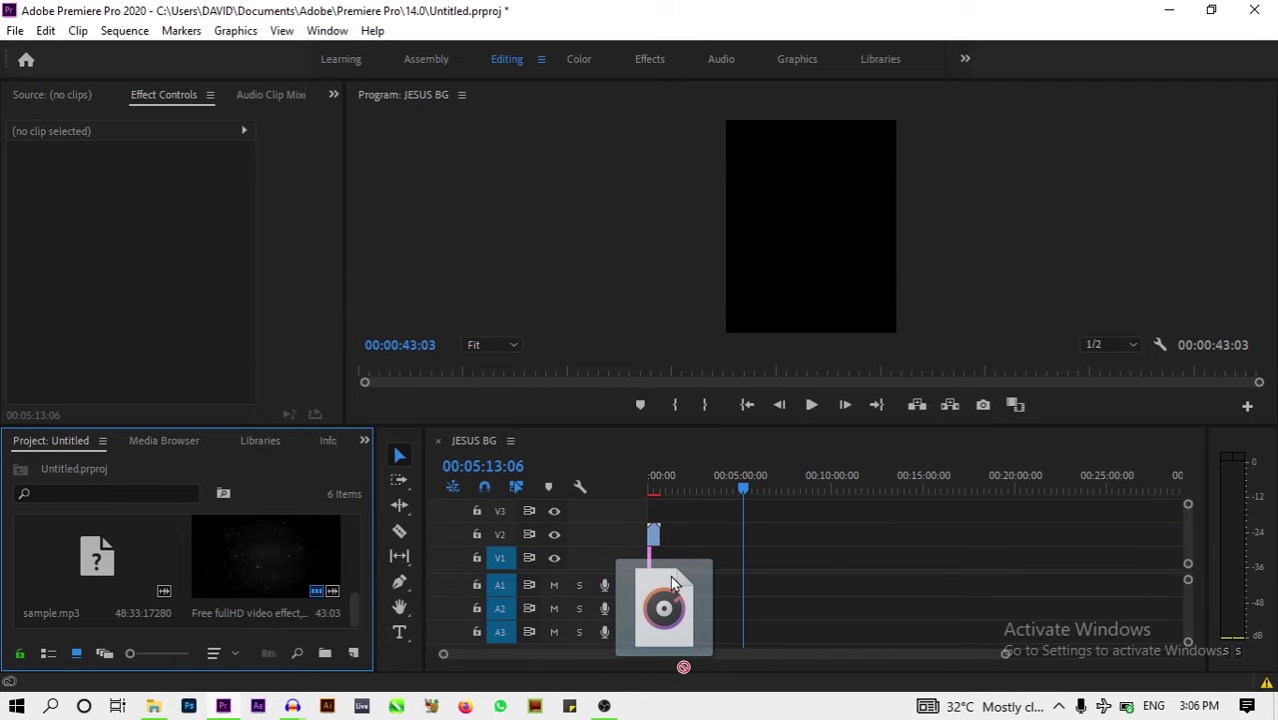
{"action": "left_click_drag", "start_coordinate": [672, 580], "coordinate": [659, 594]}
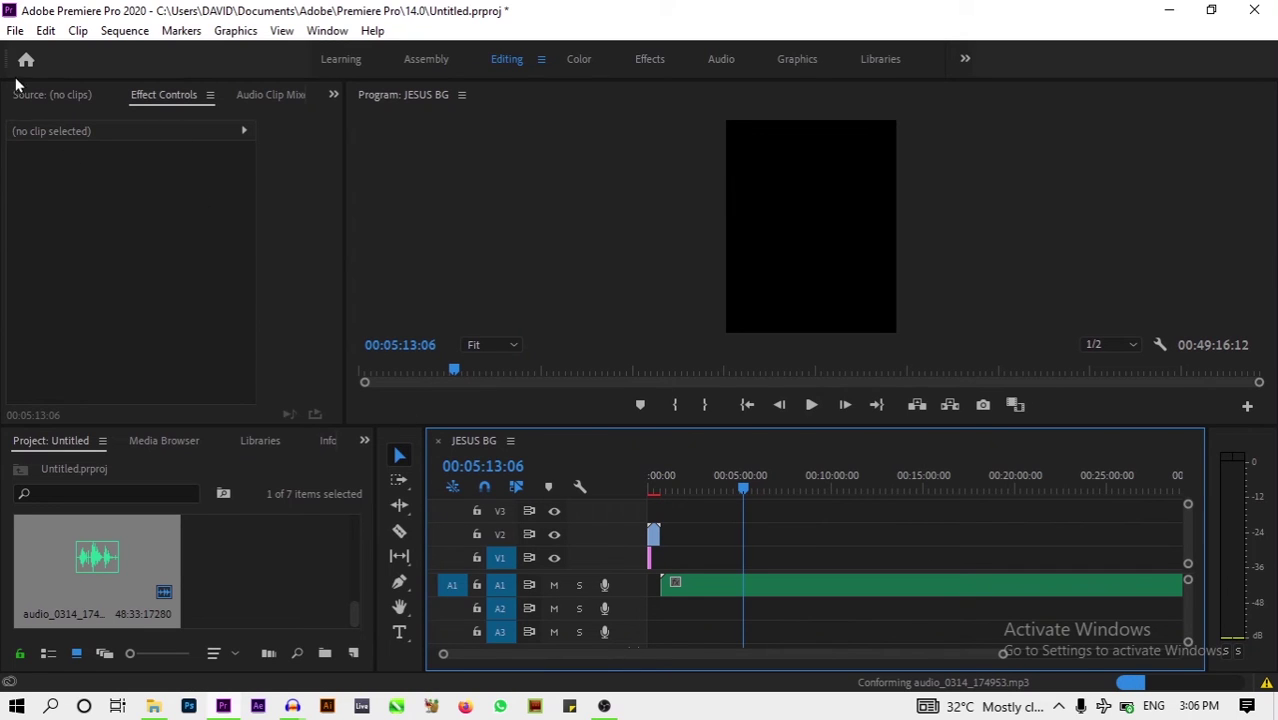
{"action": "left_click", "coordinate": [14, 32]}
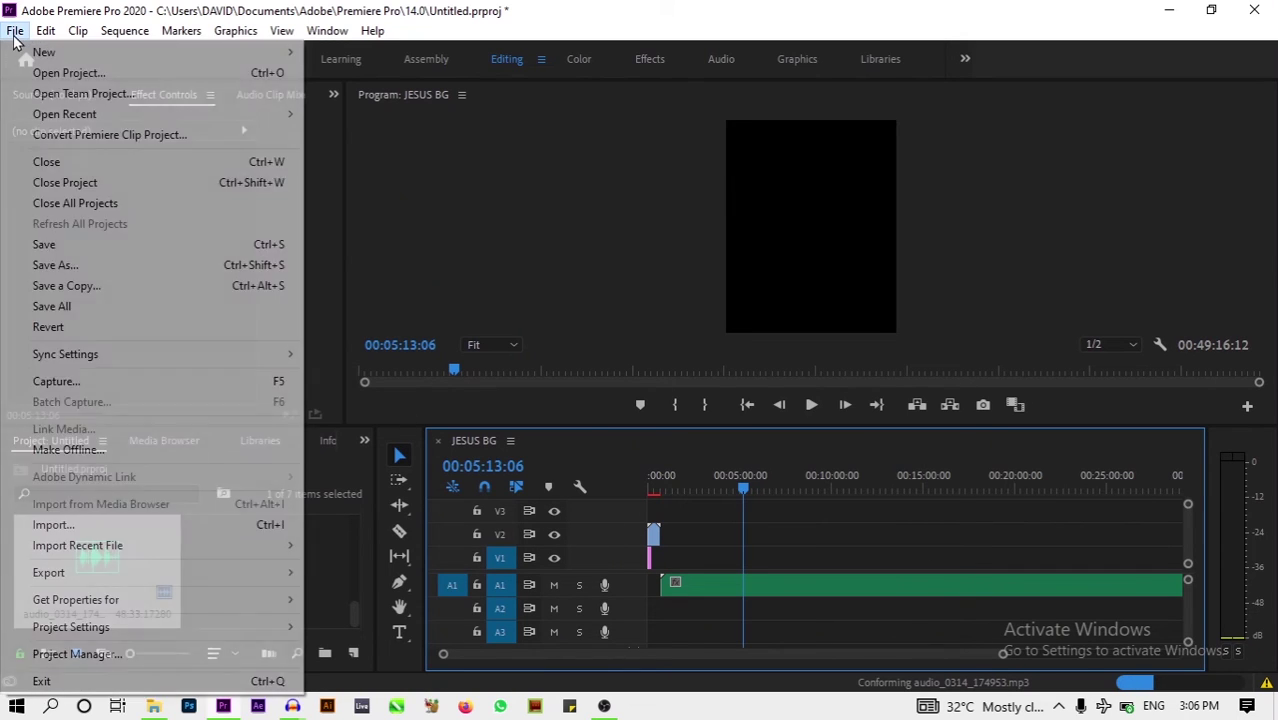
{"action": "mouse_move", "coordinate": [77, 545]}
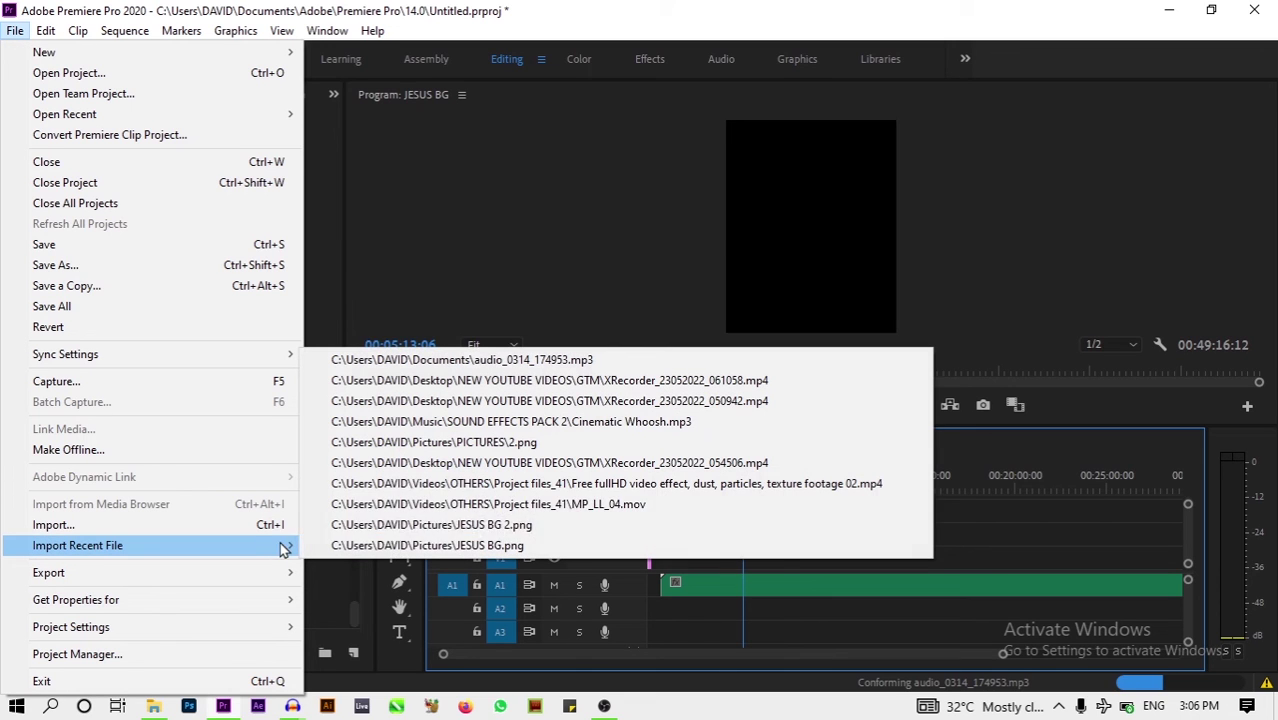
{"action": "left_click", "coordinate": [816, 651]}
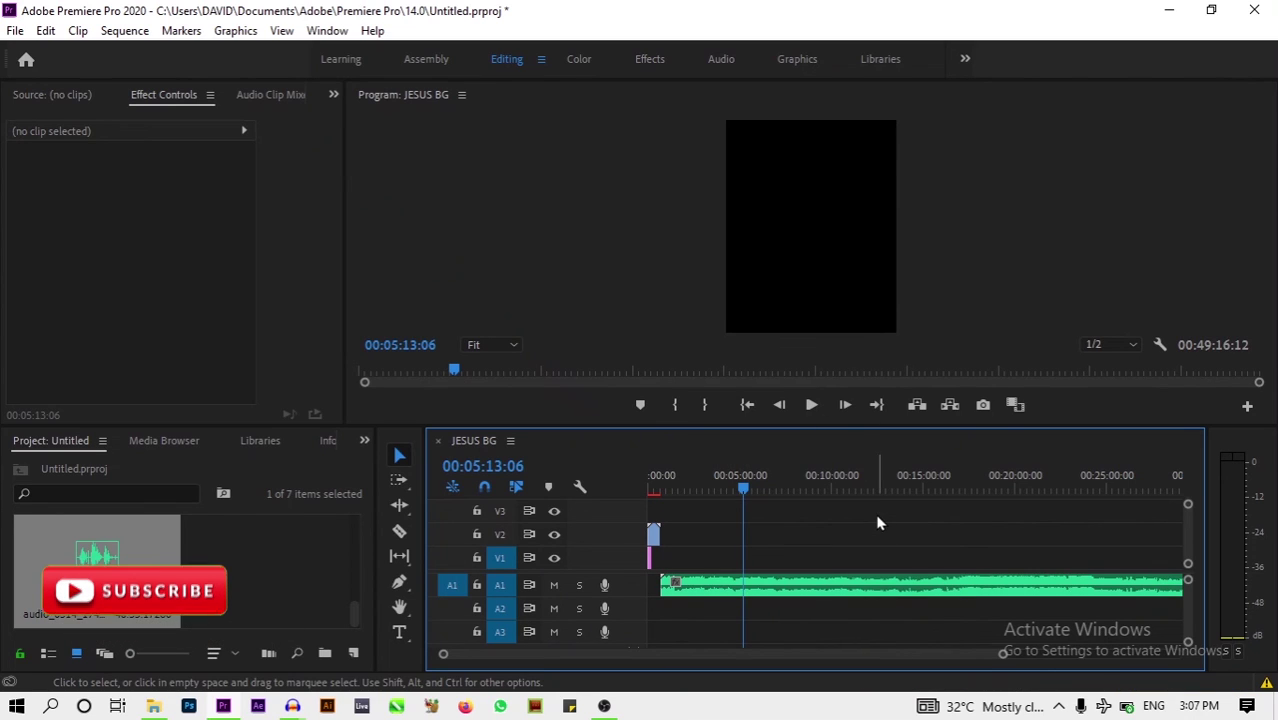
- Zoom in and play the A1 audio briefly, then stop and zoom out to the whole clip
{"action": "key", "text": "equal"}
{"action": "key", "text": "equal"}
{"action": "key", "text": "equal"}
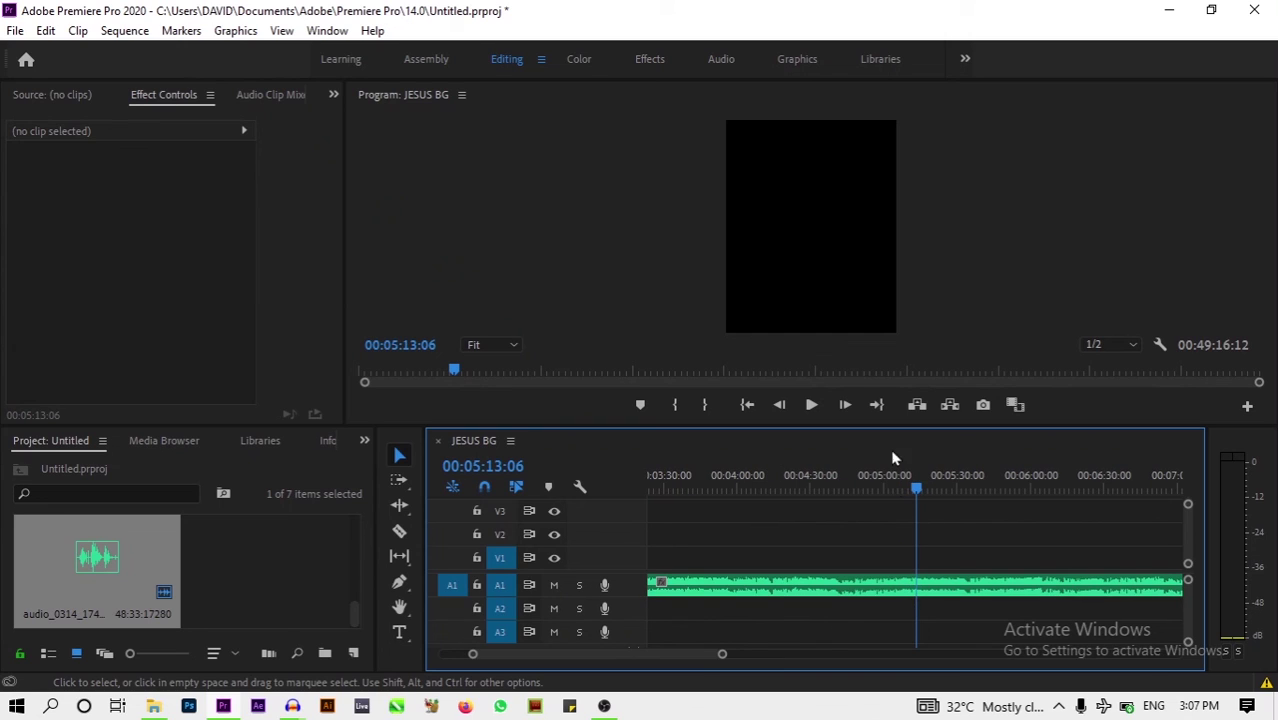
{"action": "left_click", "coordinate": [811, 405]}
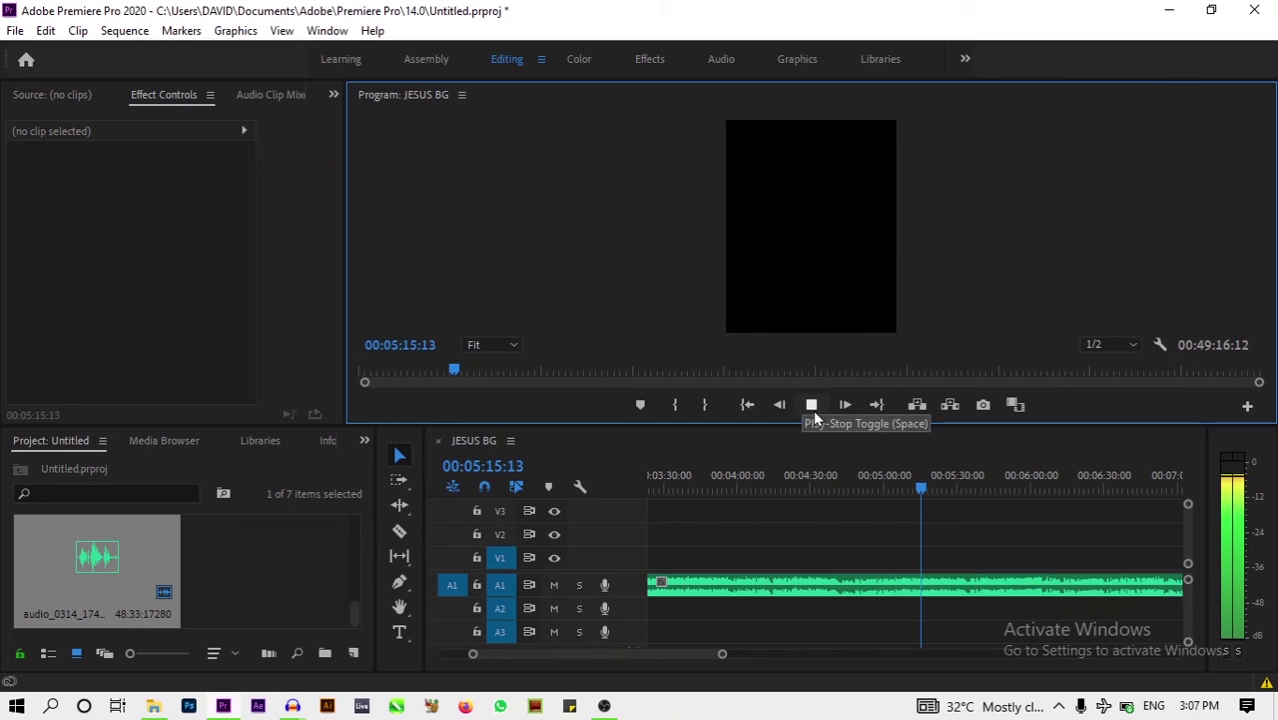
{"action": "key", "text": "space"}
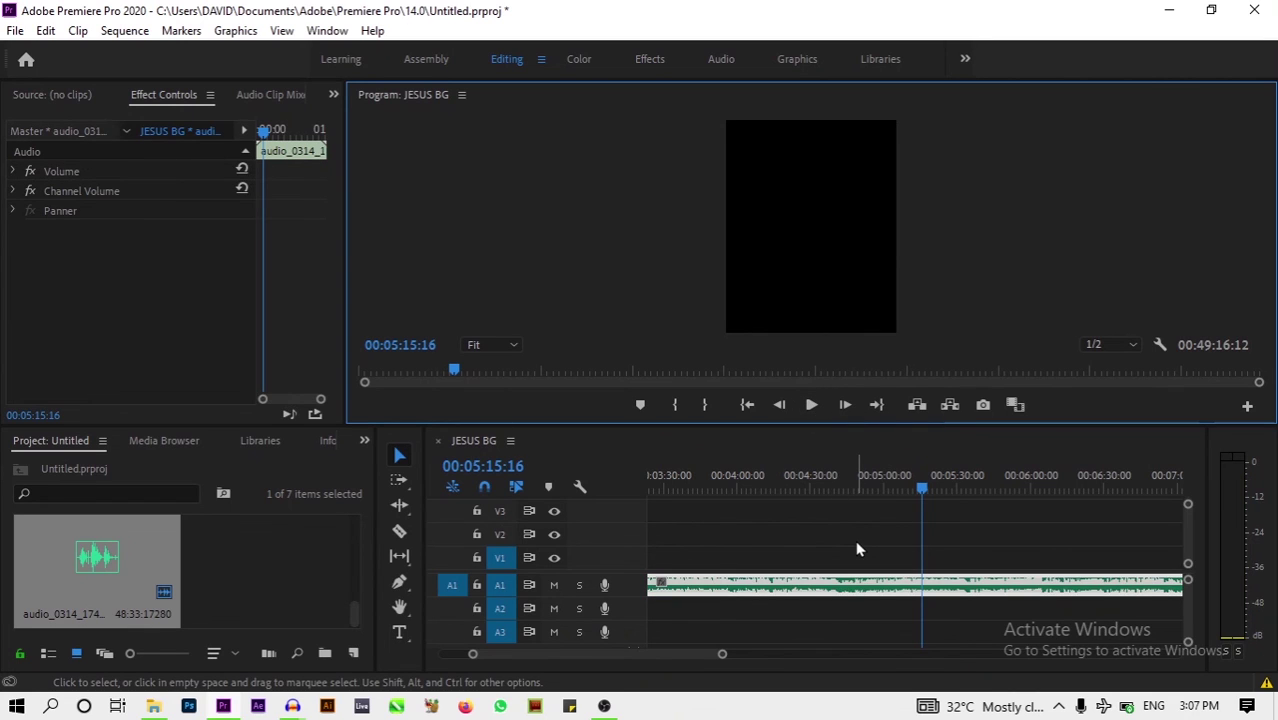
{"action": "left_click", "coordinate": [856, 545]}
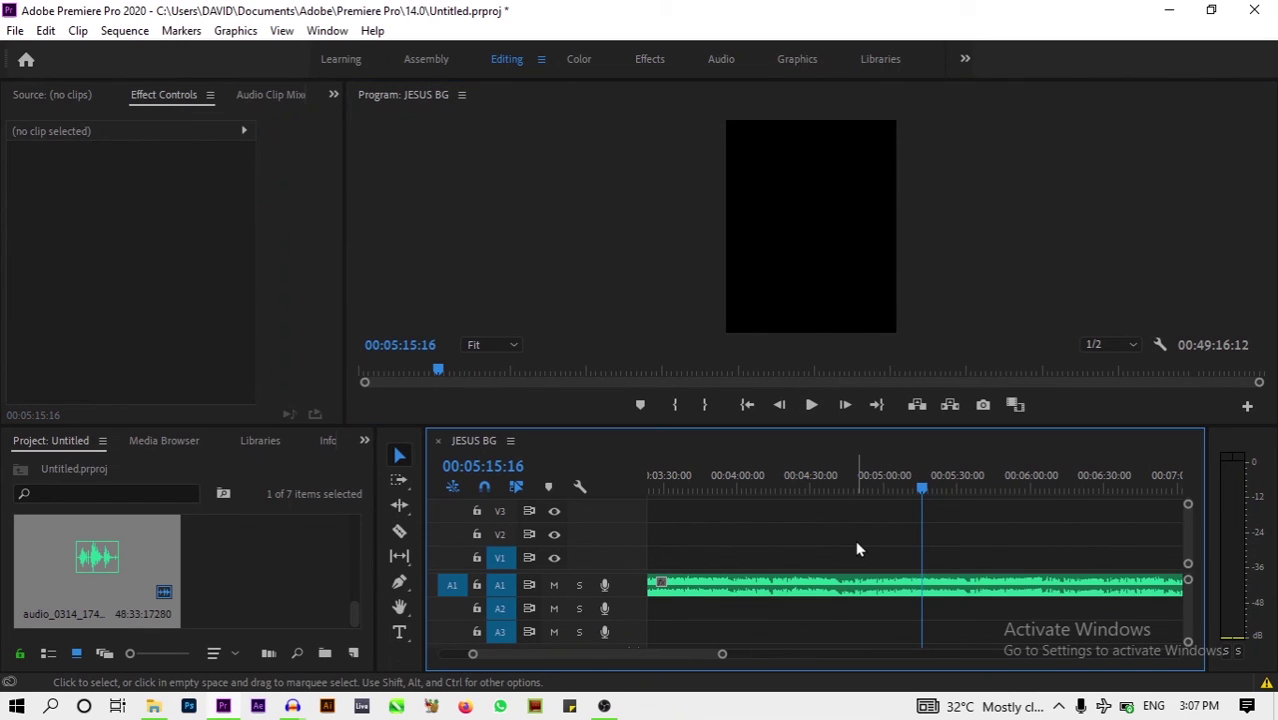
{"action": "key", "text": "minus"}
{"action": "key", "text": "minus"}
{"action": "key", "text": "minus"}
{"action": "key", "text": "minus"}
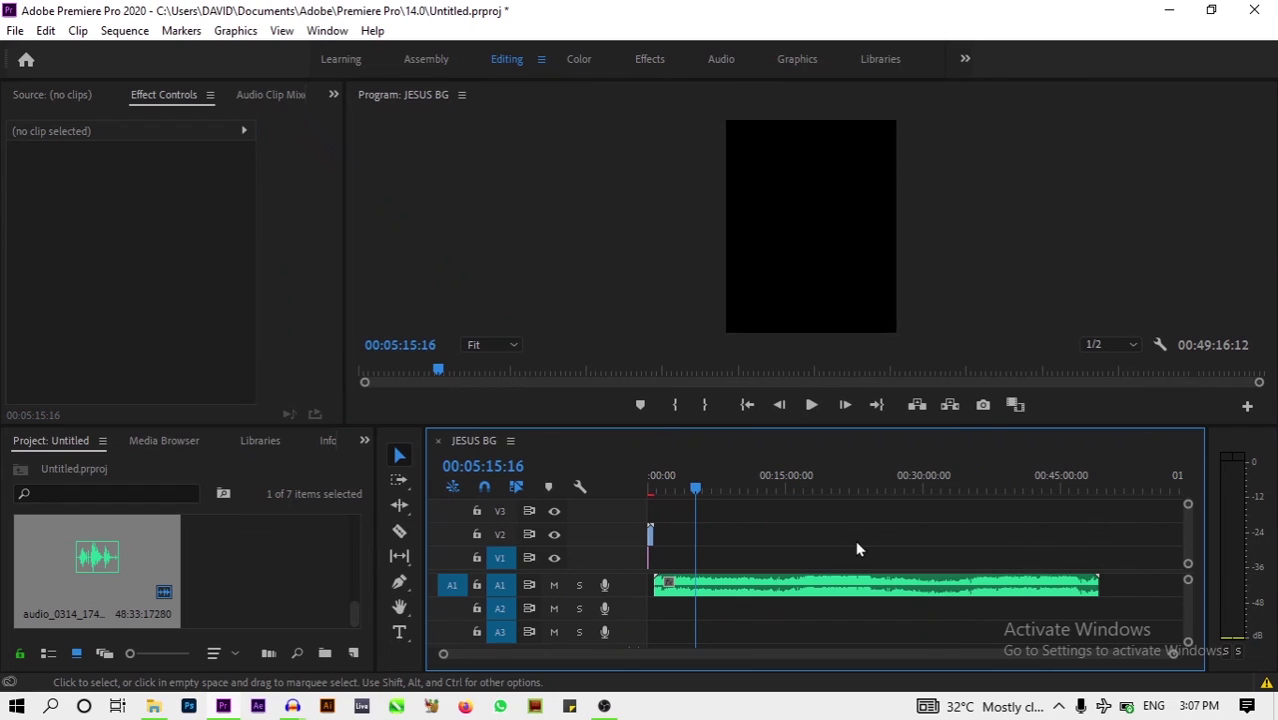